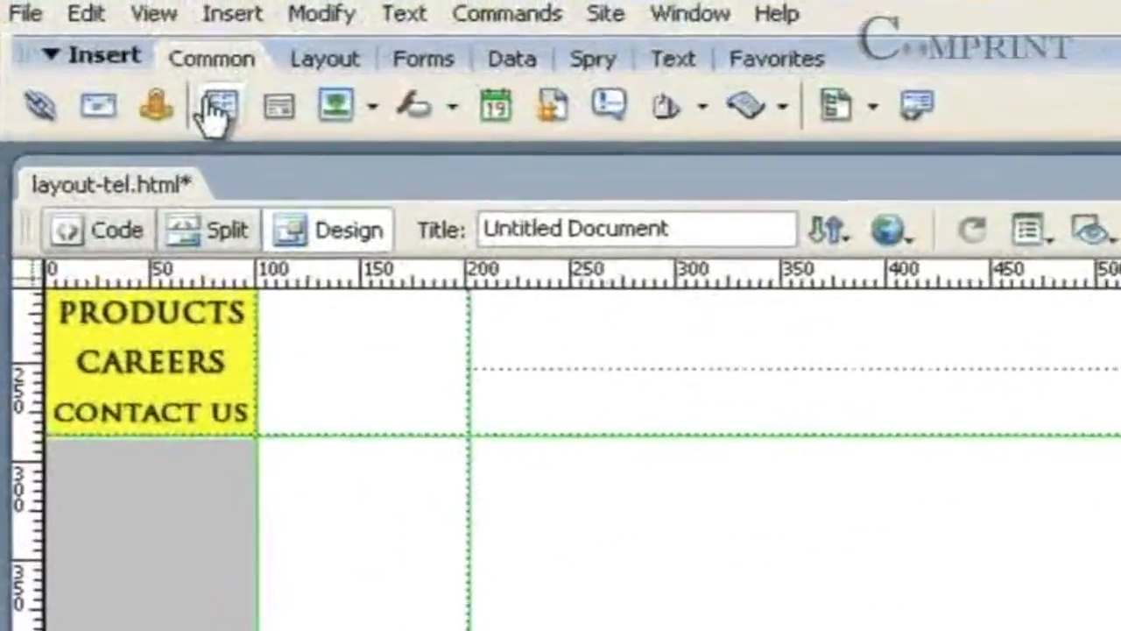
Start a new table with 4 rows, 4 columns and a width of 400 pixels.
left_click(108, 5)
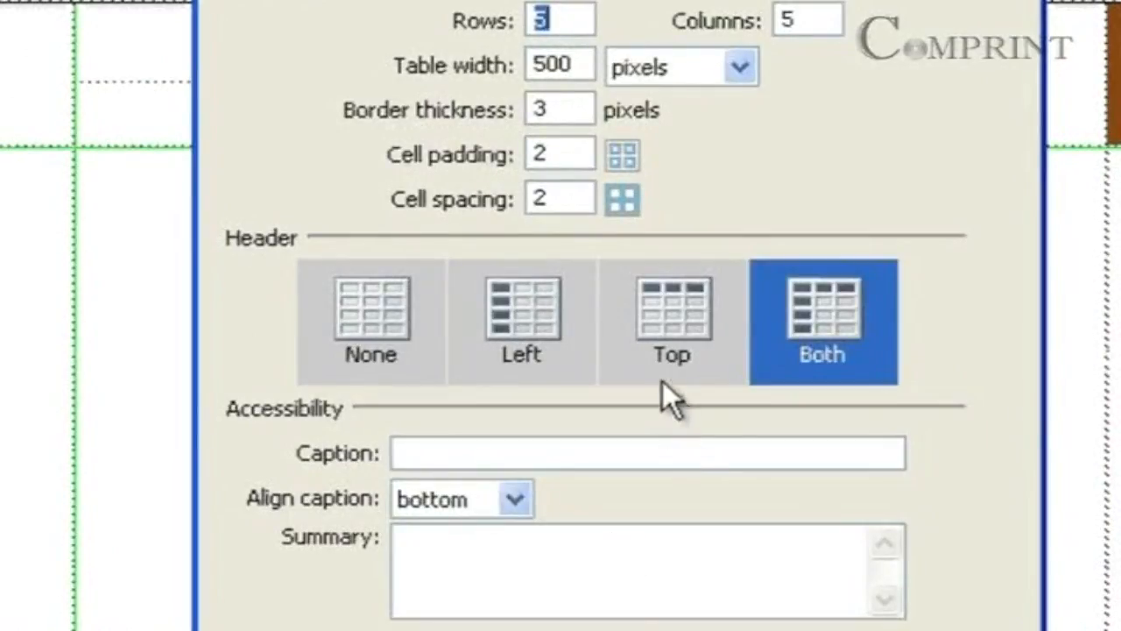
type("4")
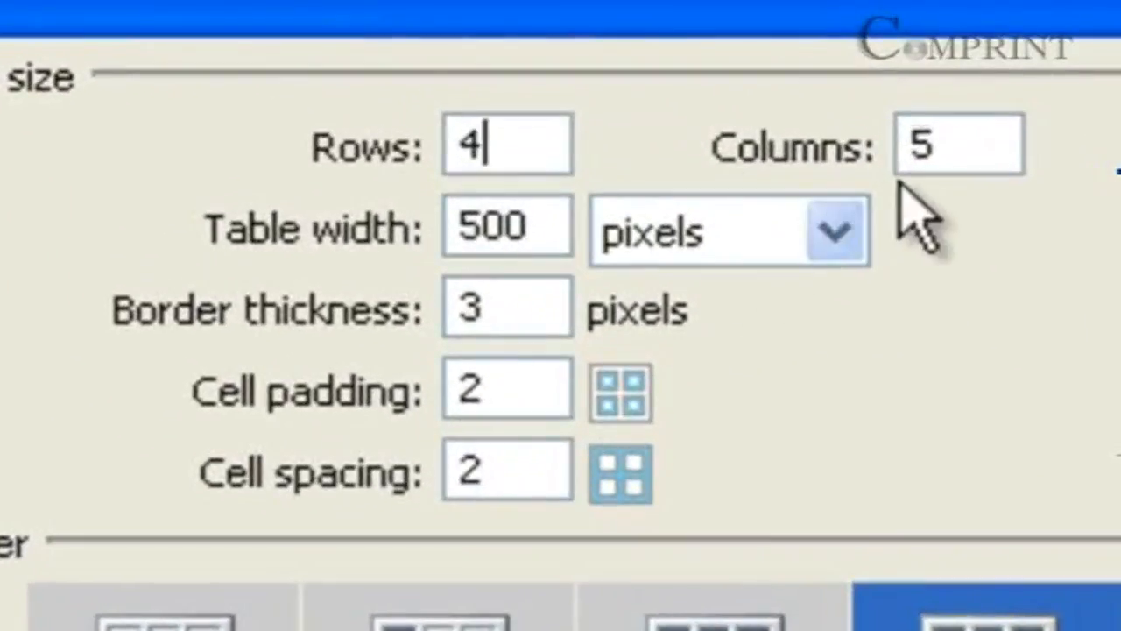
double_click(928, 147)
type("4")
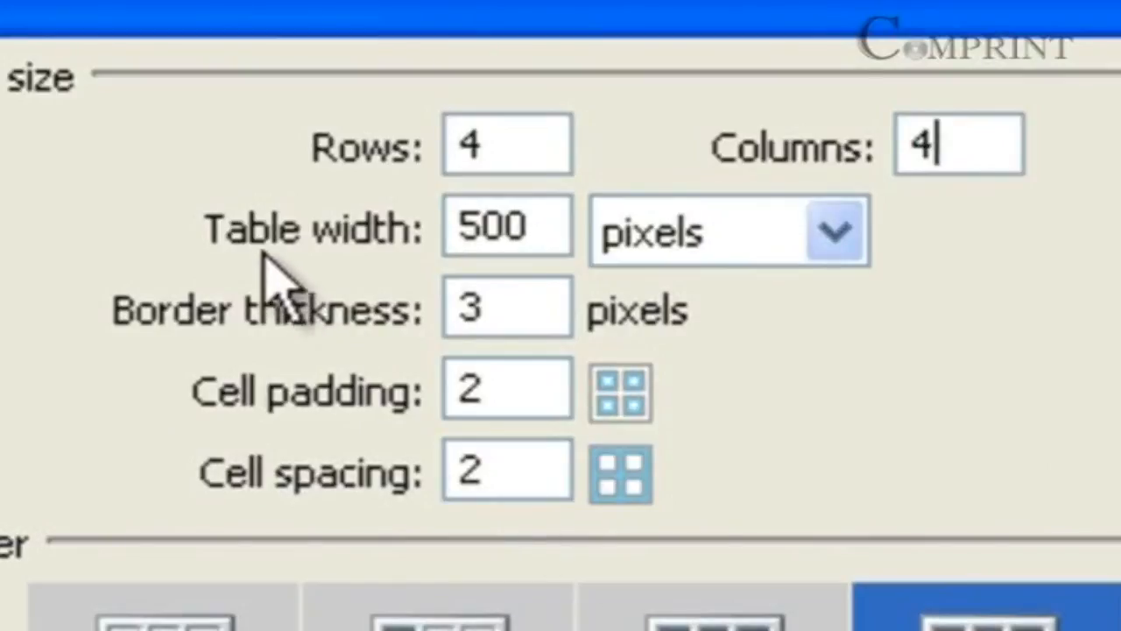
double_click(499, 225)
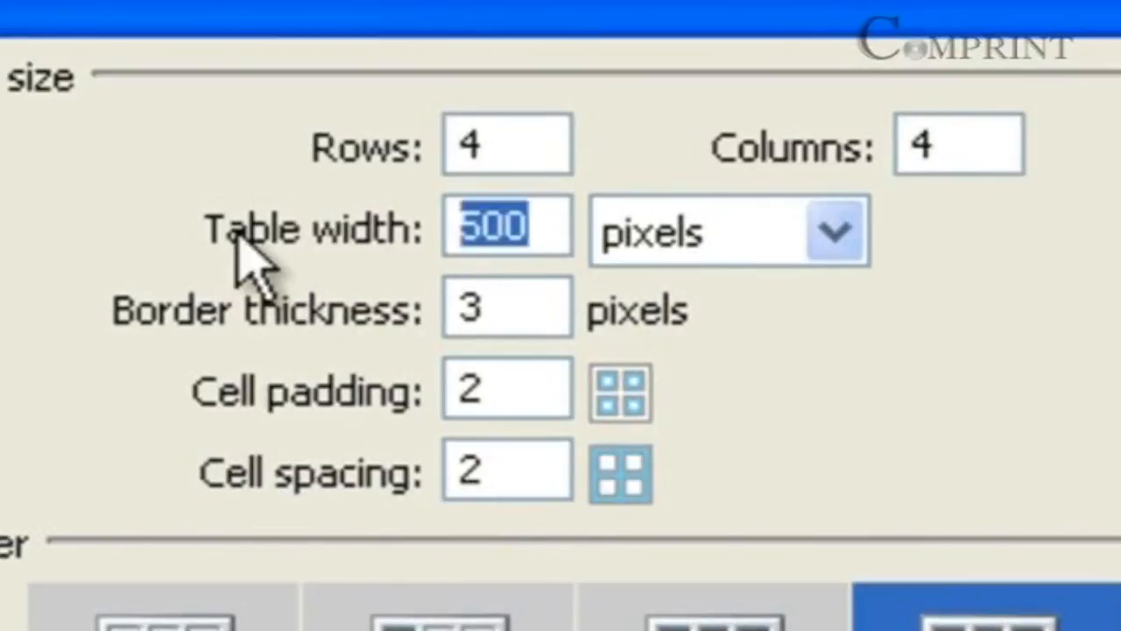
type("400")
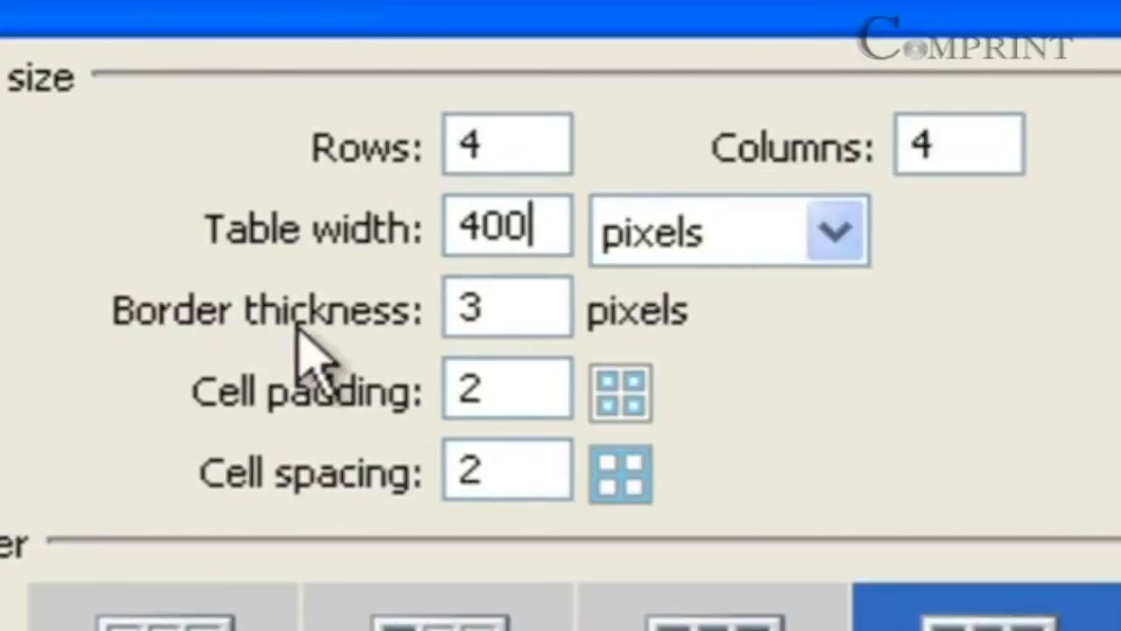
Set the table's border thickness to 2 pixels and its cell spacing to 3, keeping cell padding at 2.
left_click_drag(500, 315, 441, 344)
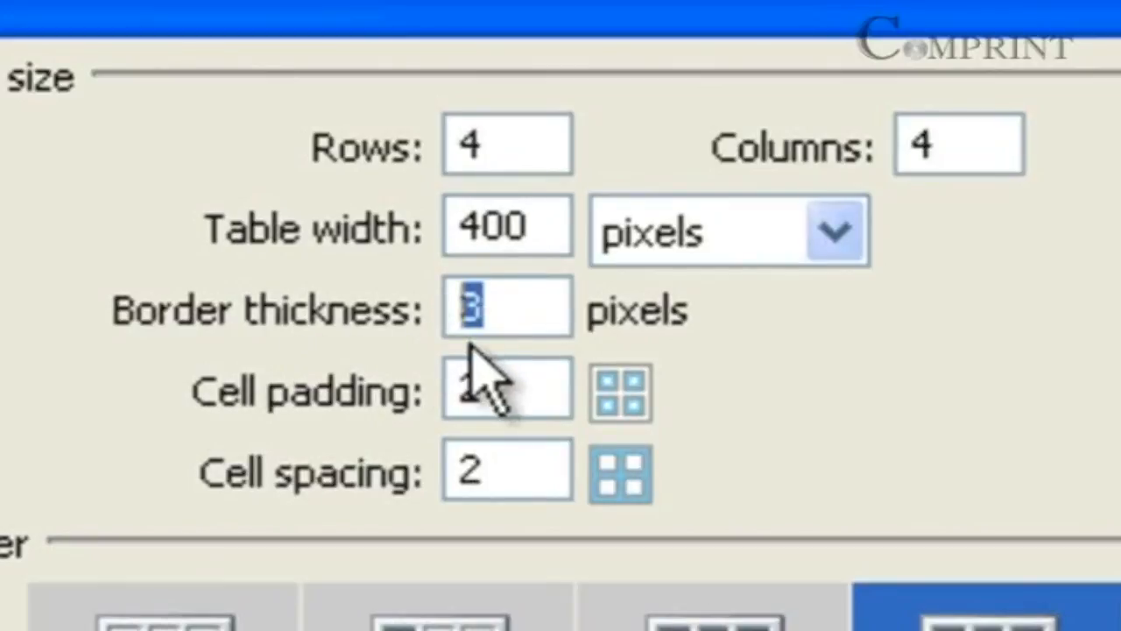
type("2")
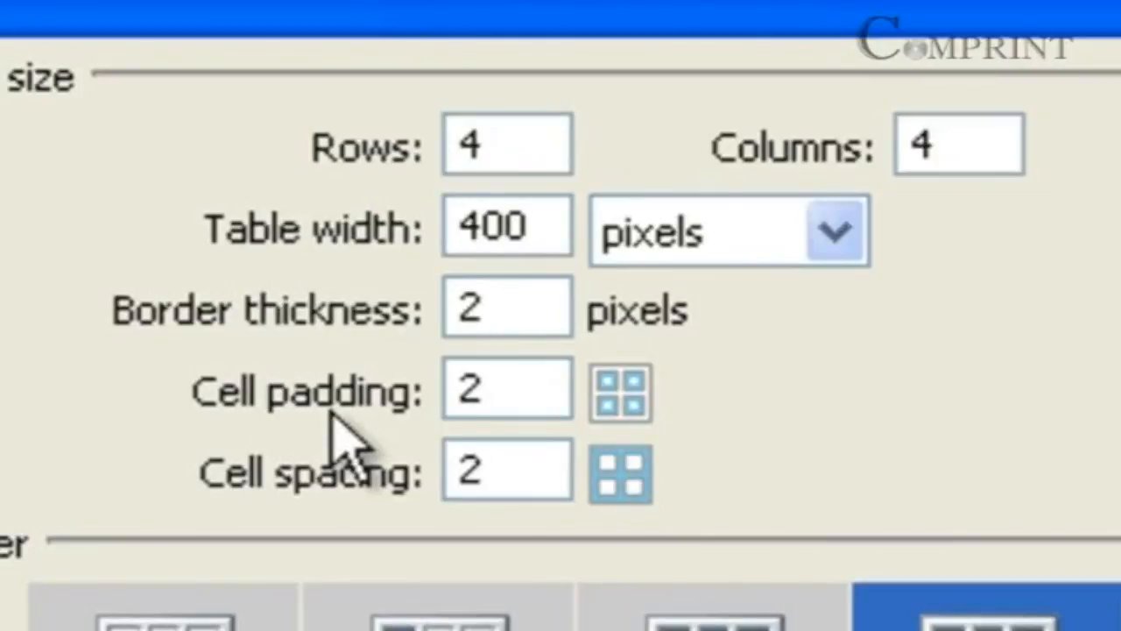
key("Tab")
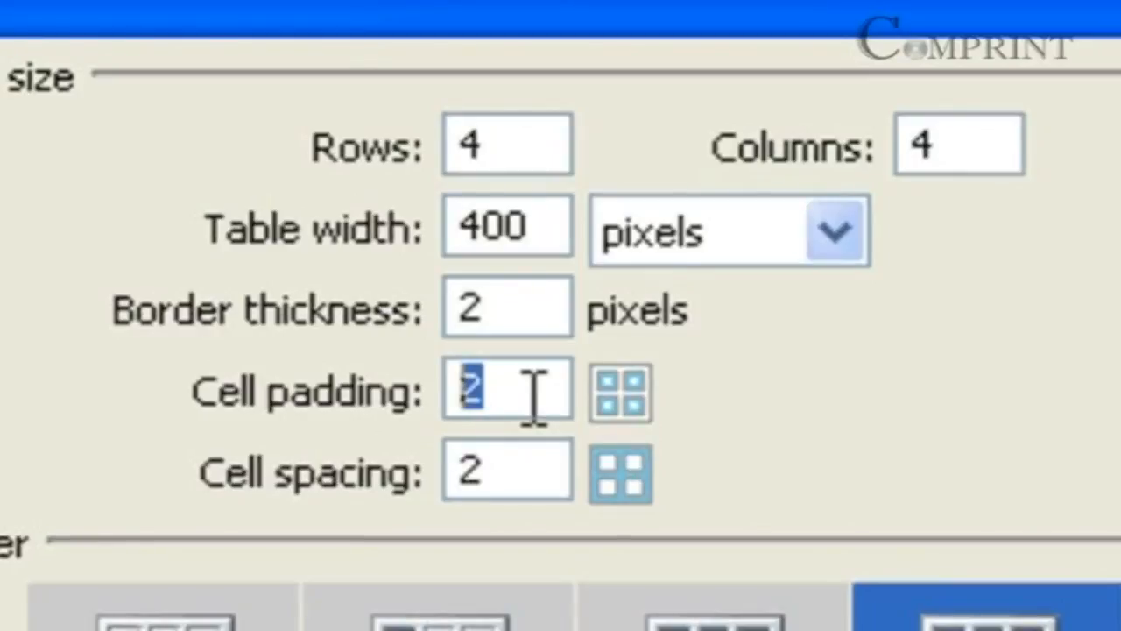
left_click_drag(483, 462, 294, 405)
left_click_drag(528, 401, 393, 456)
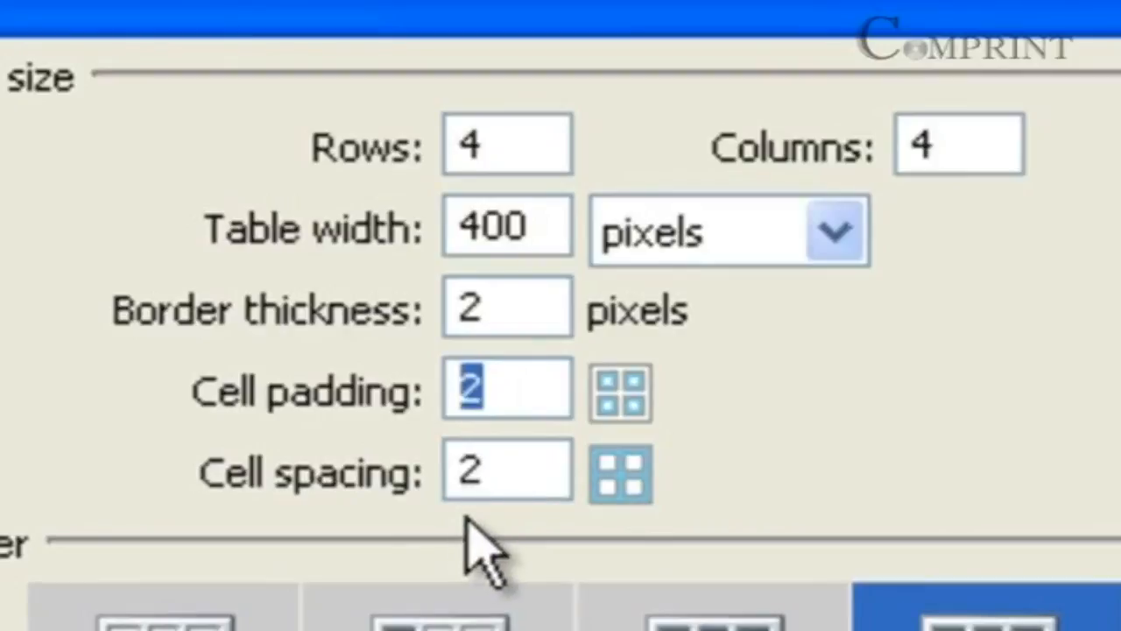
double_click(488, 468)
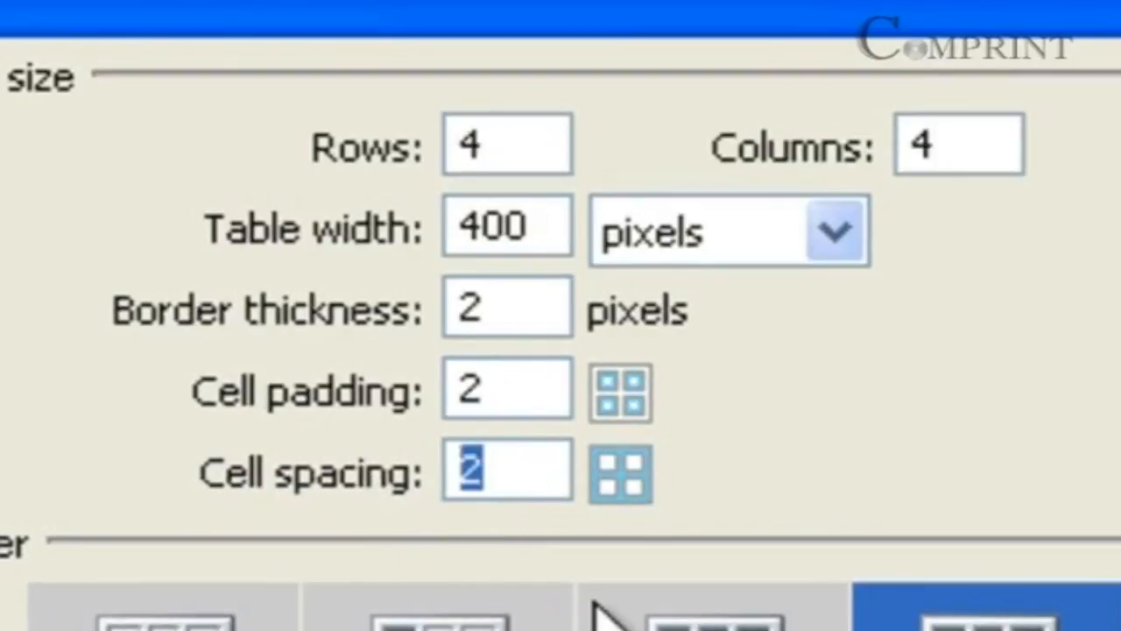
type("32")
key("BackSpace")
key("BackSpace")
type("3")
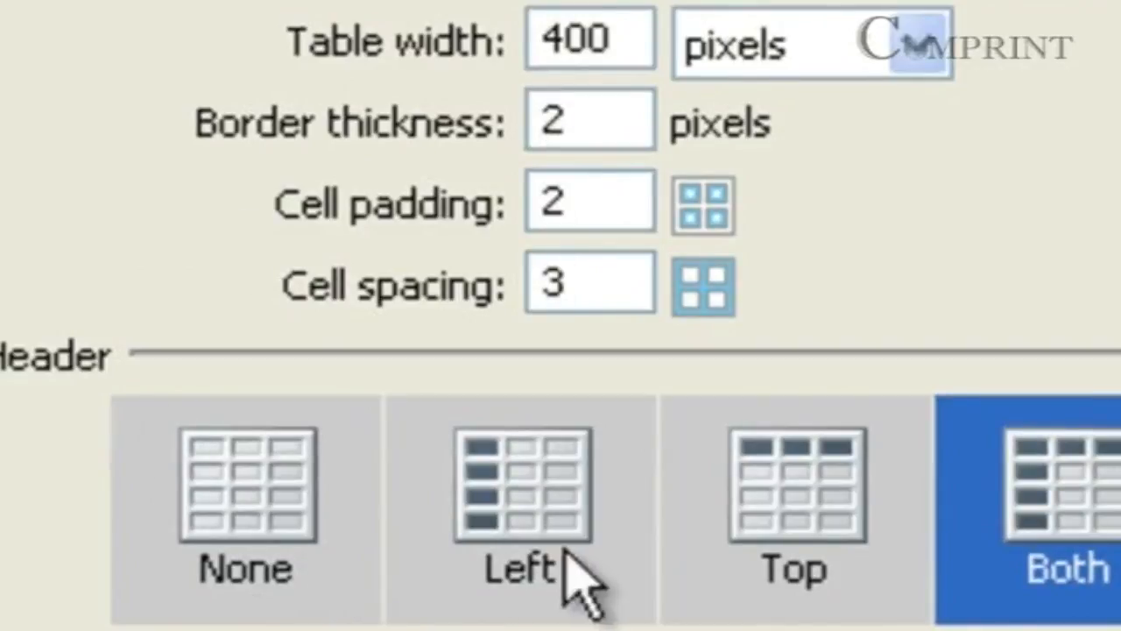
Try the Left, Top and Both header options for the table, then settle on None.
left_click(289, 530)
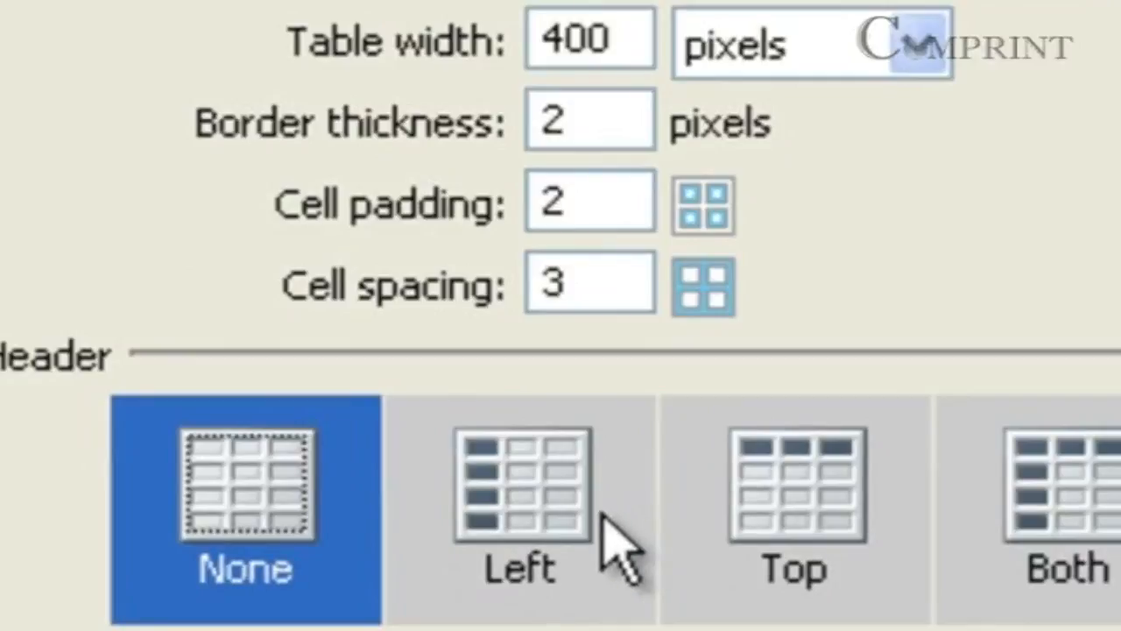
left_click(549, 524)
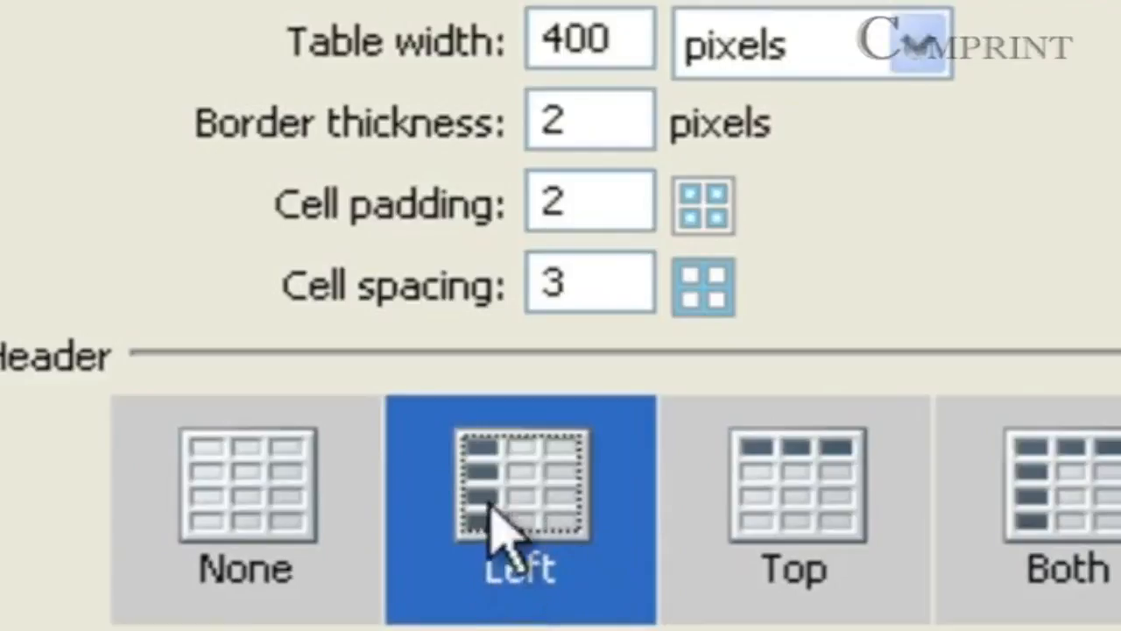
left_click(782, 528)
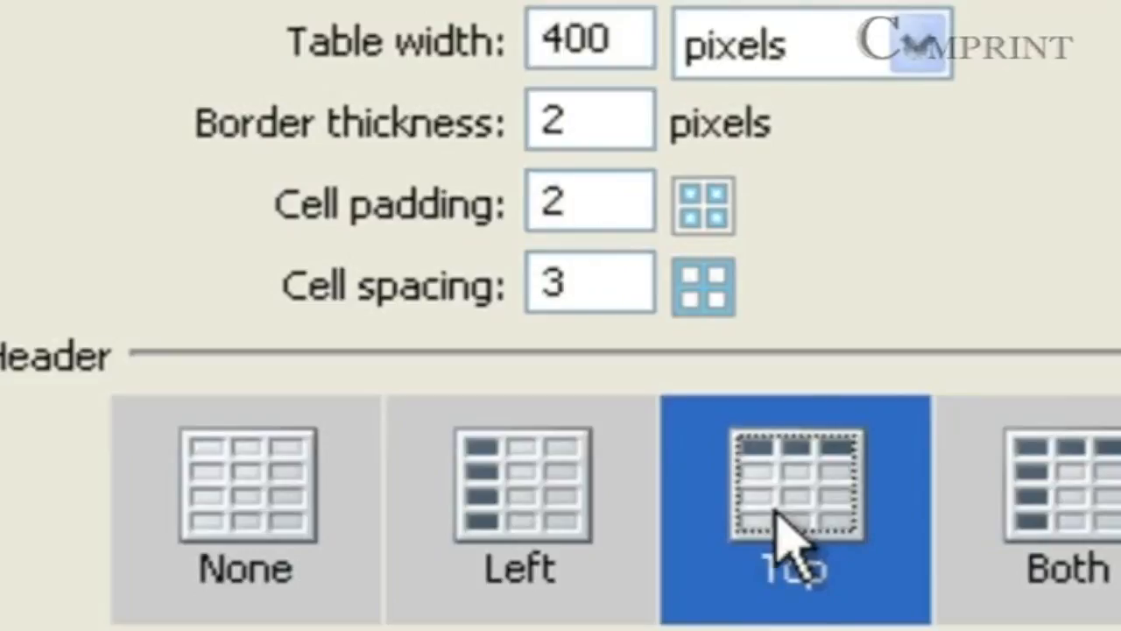
left_click(1038, 513)
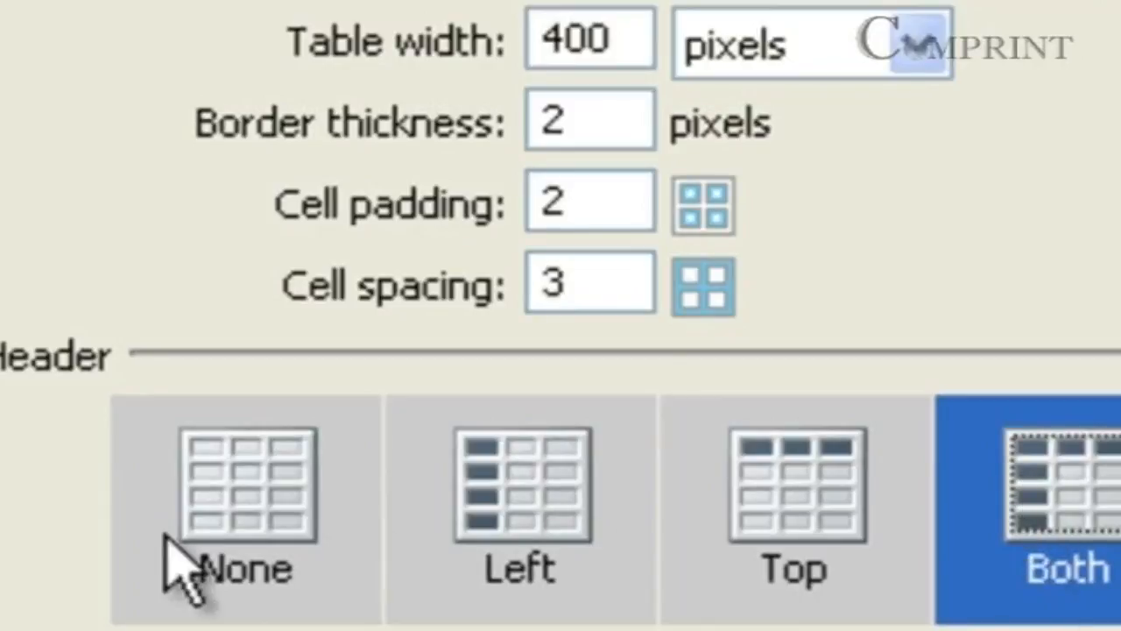
left_click(278, 525)
left_click(278, 525)
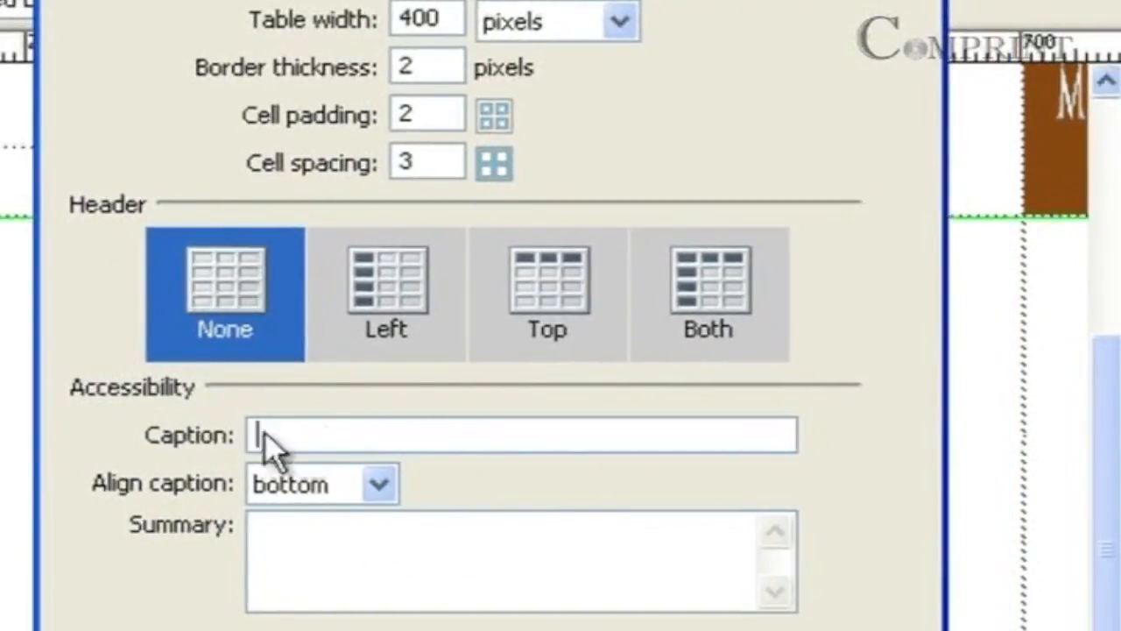
Enter "price list" as the table's caption.
left_click(256, 438)
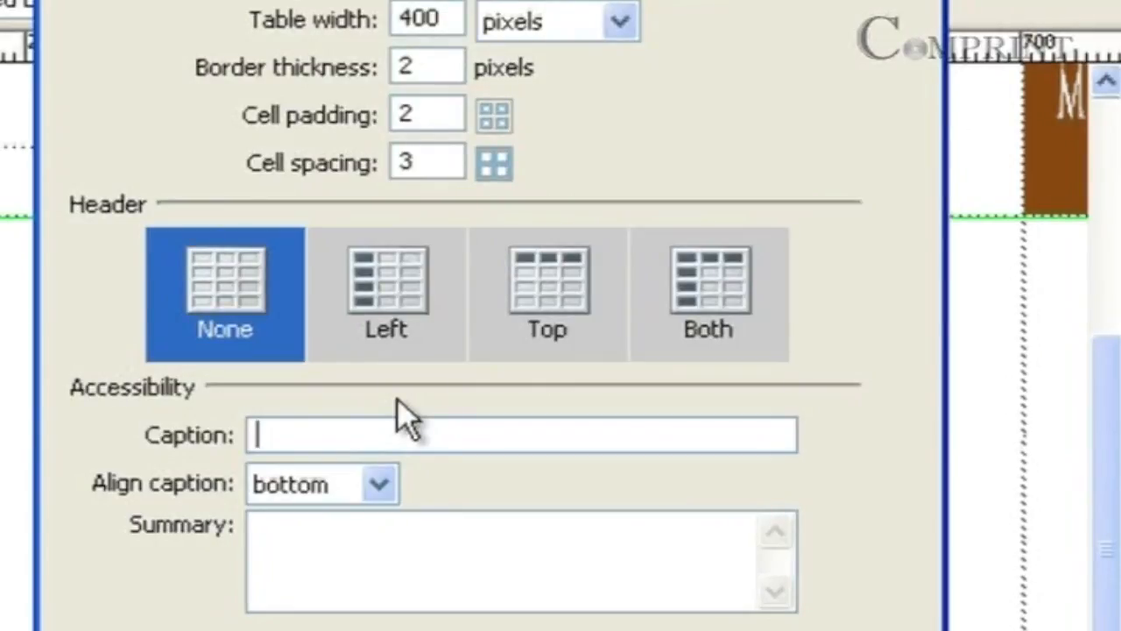
type("price")
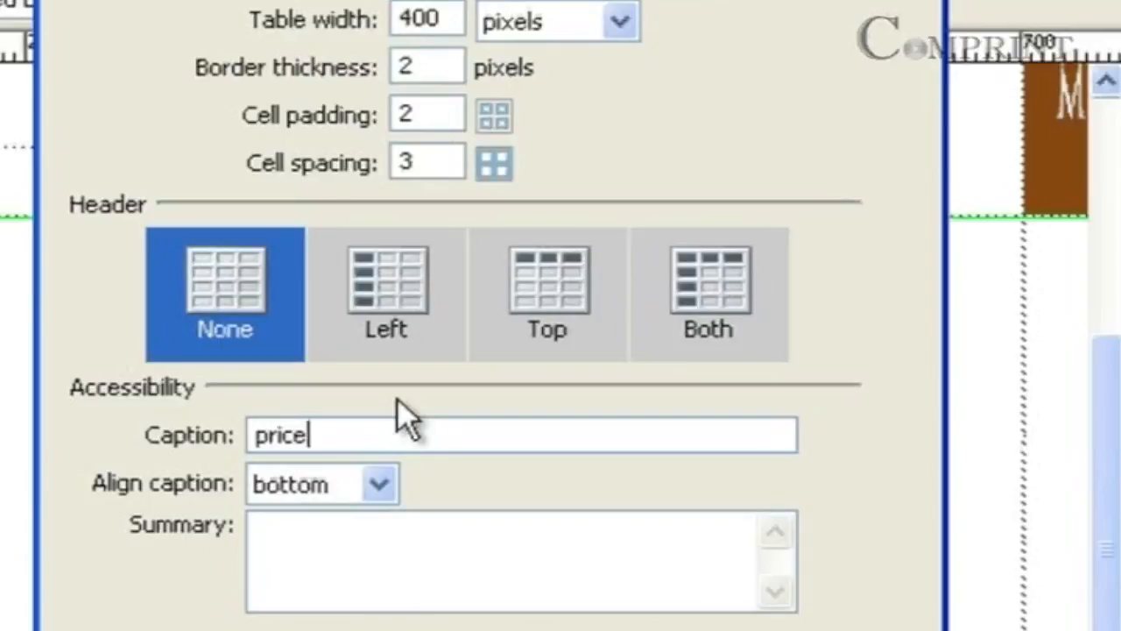
type(" list")
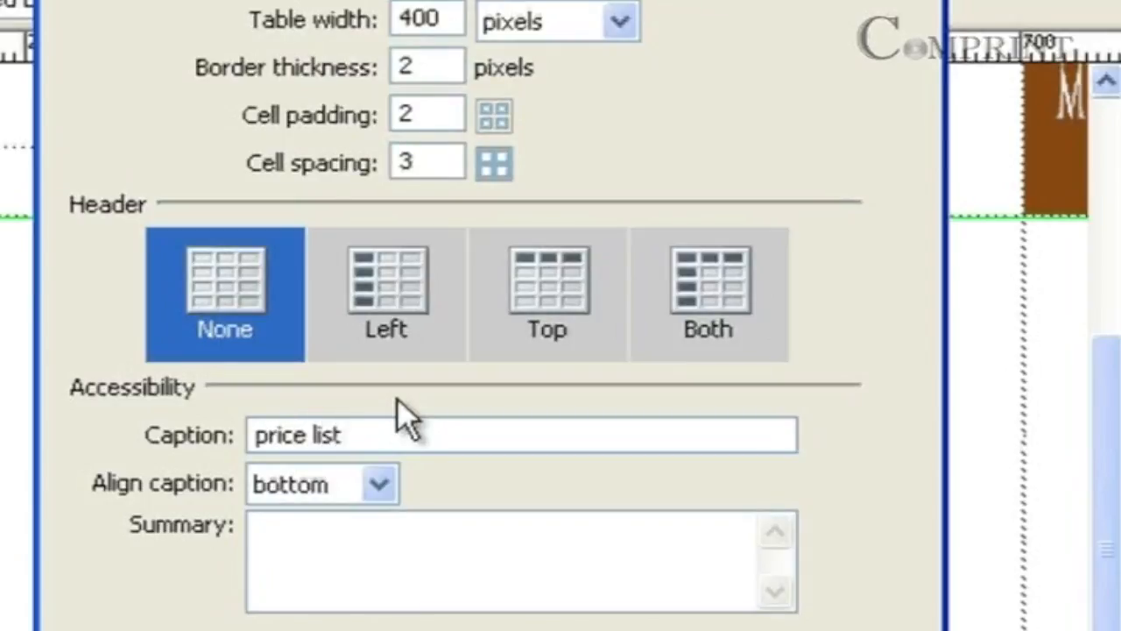
Try other alignments for the table caption, including top and left.
left_click(380, 487)
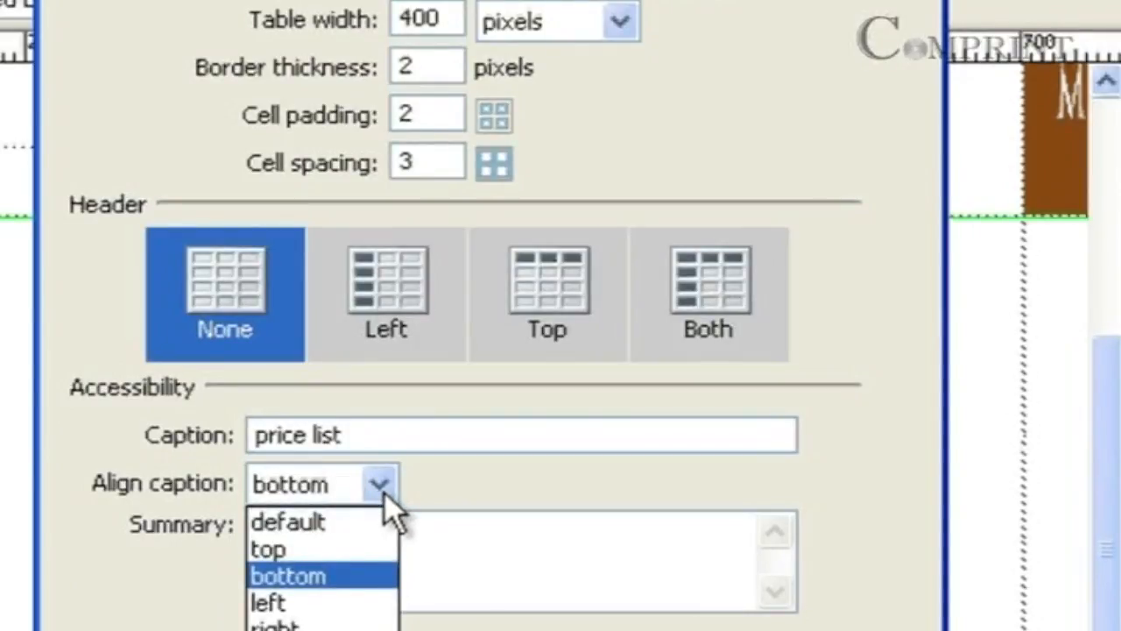
left_click(383, 495)
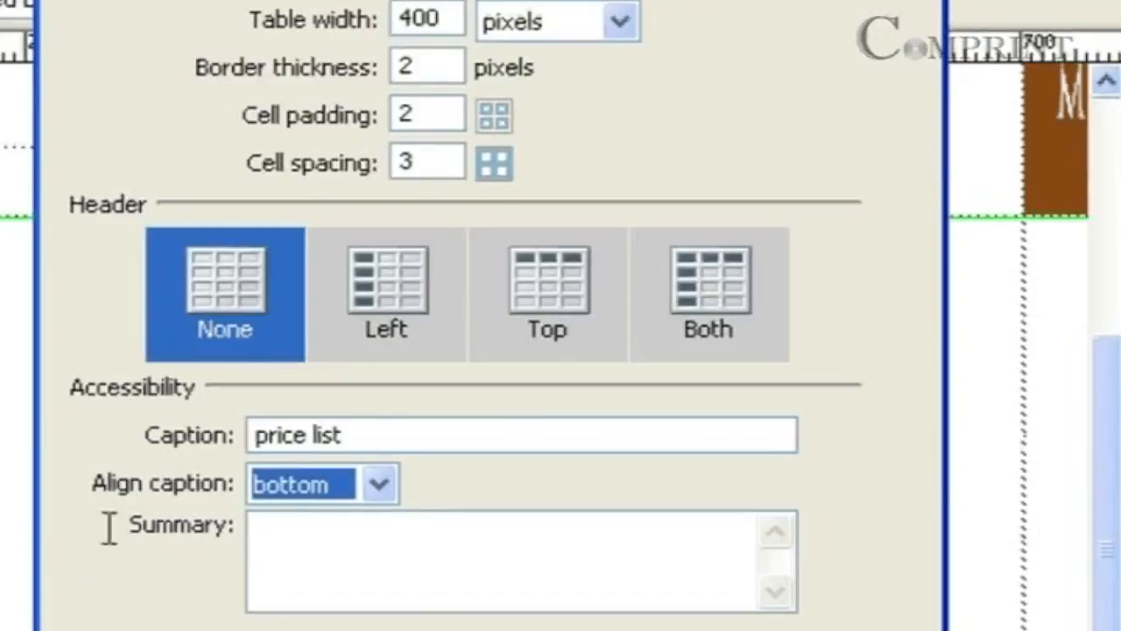
left_click(377, 494)
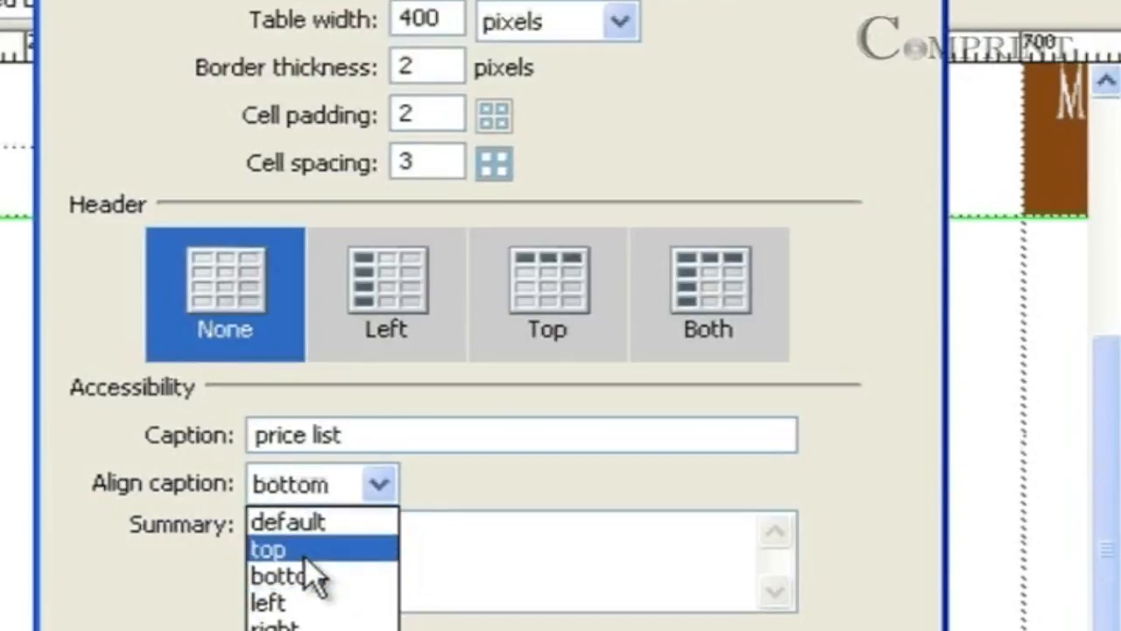
left_click(306, 550)
left_click(375, 491)
left_click(325, 578)
left_click(375, 490)
left_click(318, 571)
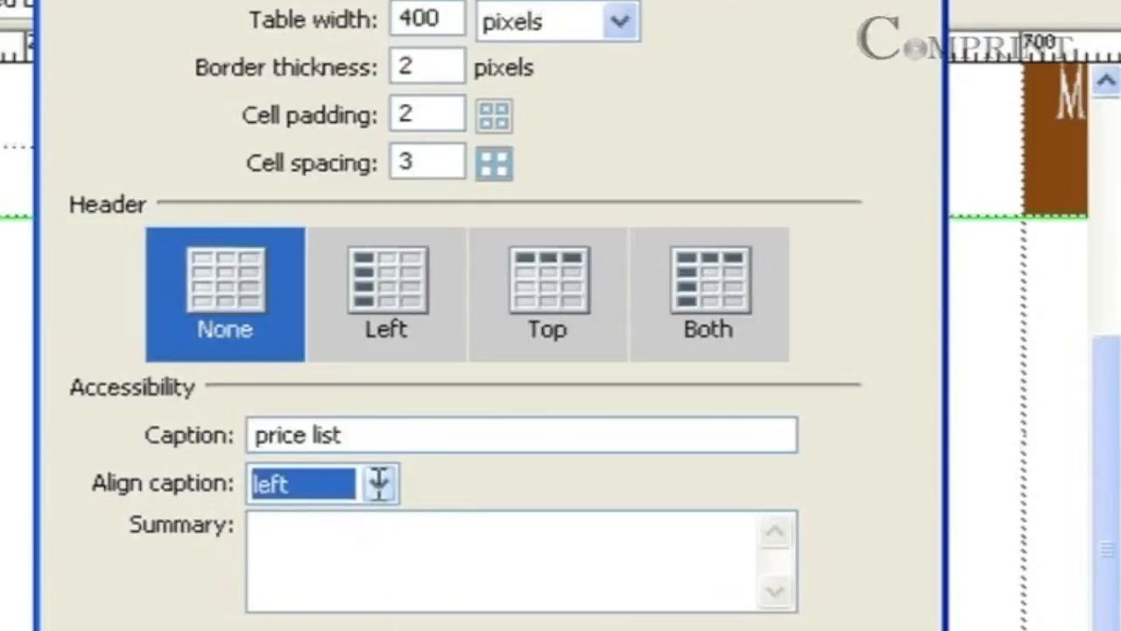
Align the caption to the right and insert the table into the page.
left_click(379, 484)
left_click(289, 620)
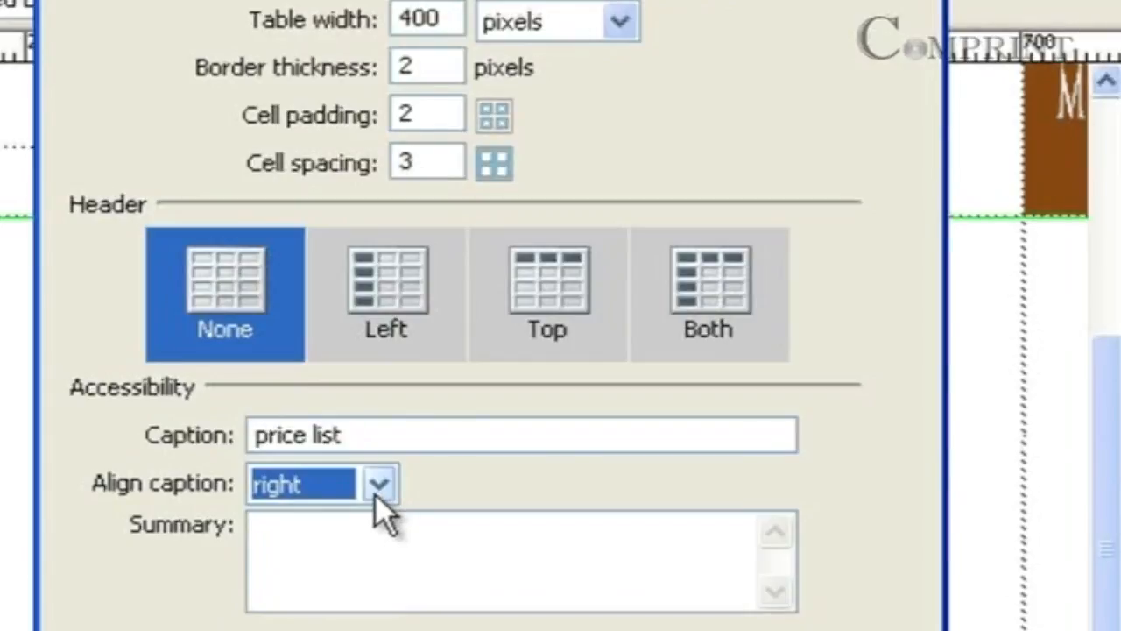
left_click(356, 541)
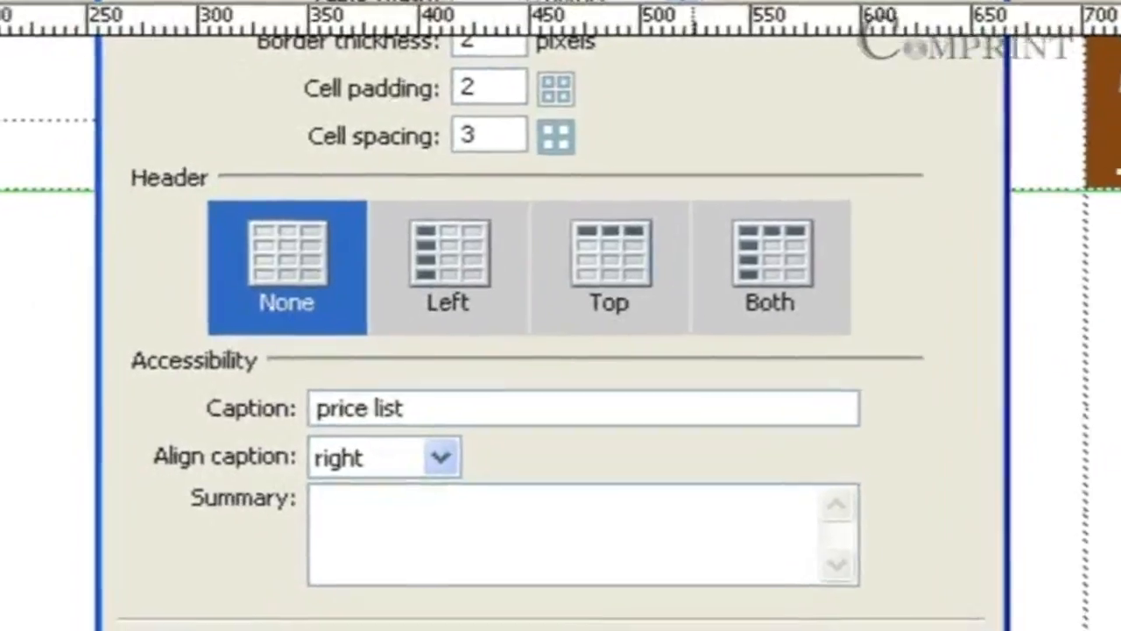
left_click(857, 592)
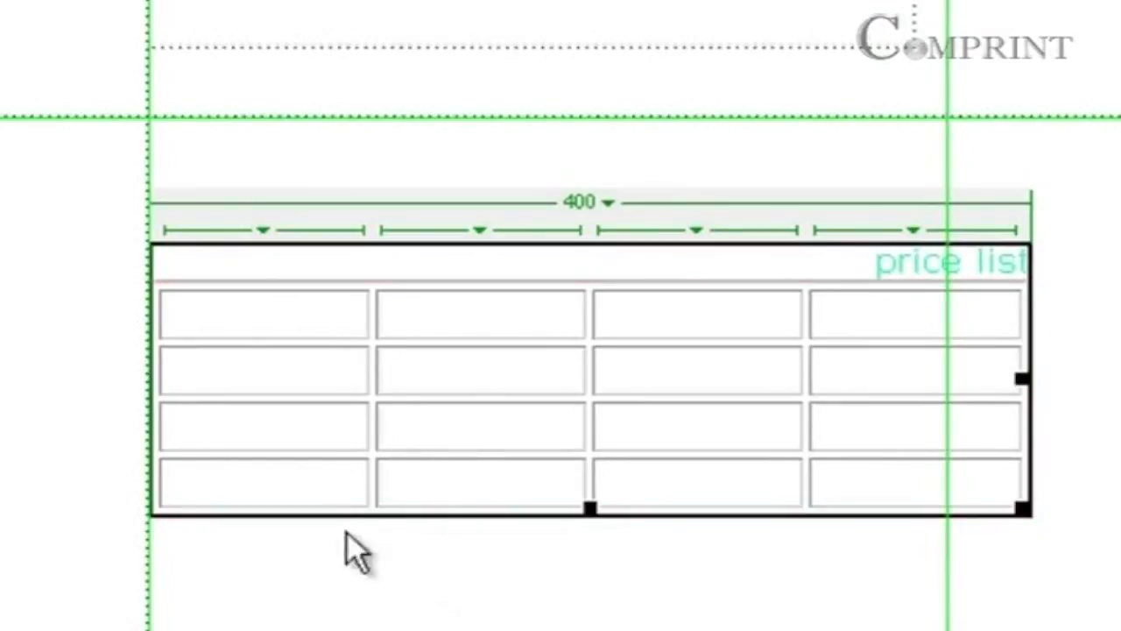
Select the table's first, second and third columns in turn, then its first row, and clear the selection.
left_click(268, 272)
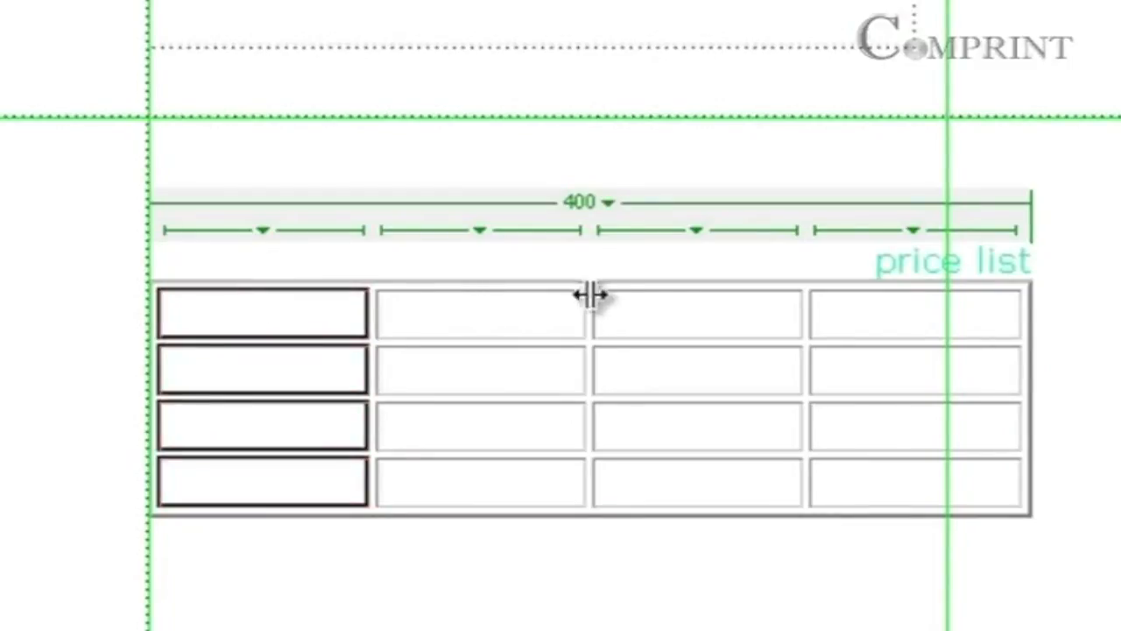
left_click(519, 271)
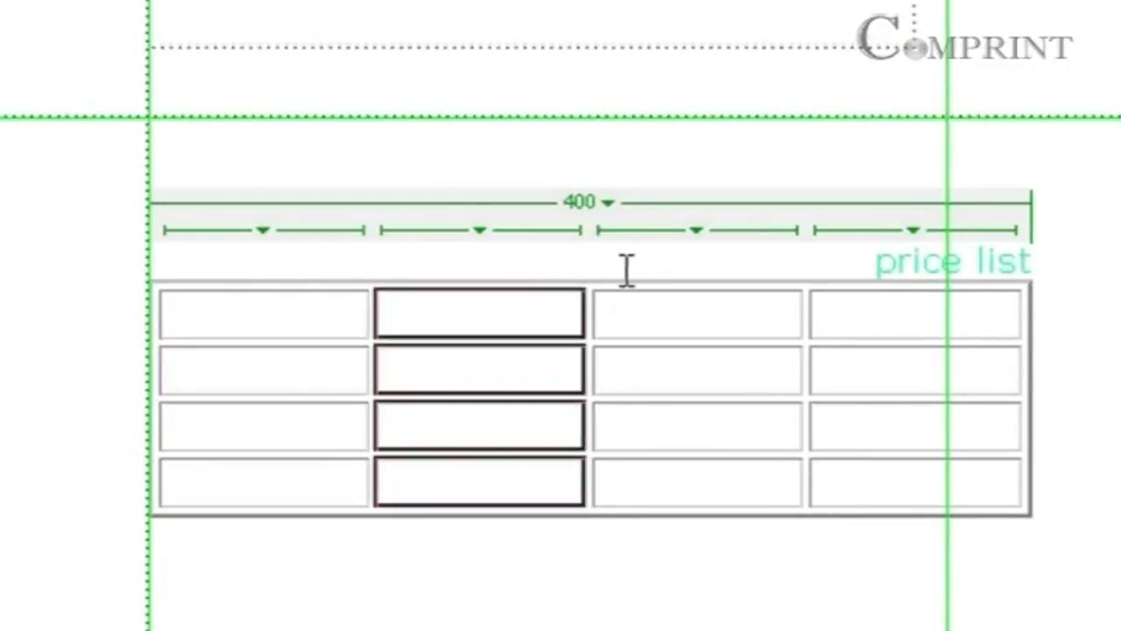
left_click(678, 269)
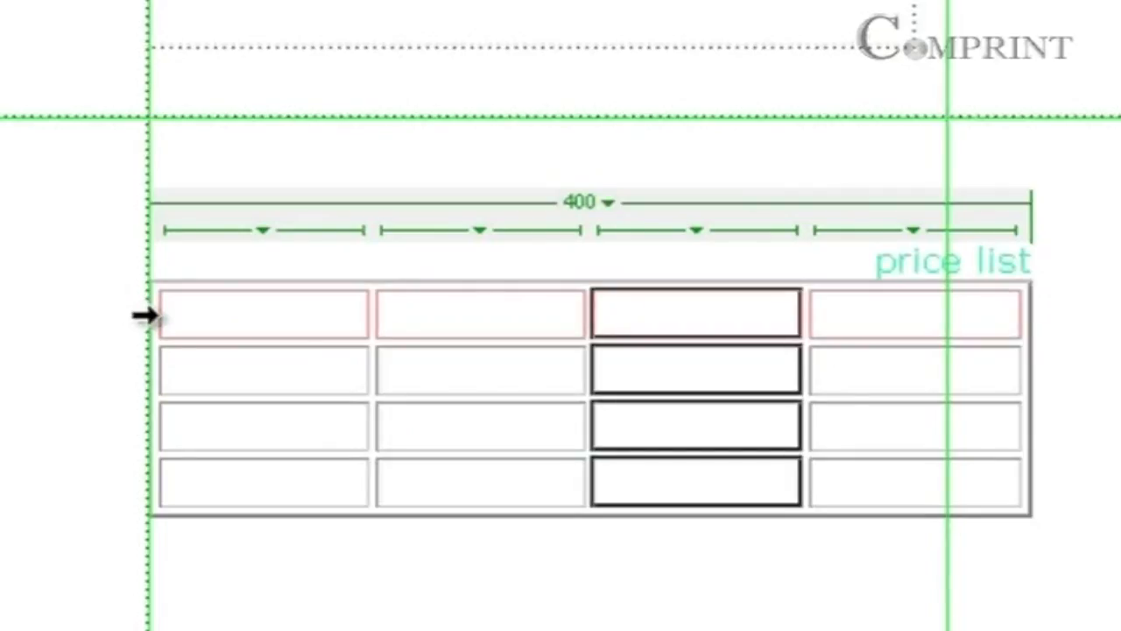
left_click(145, 316)
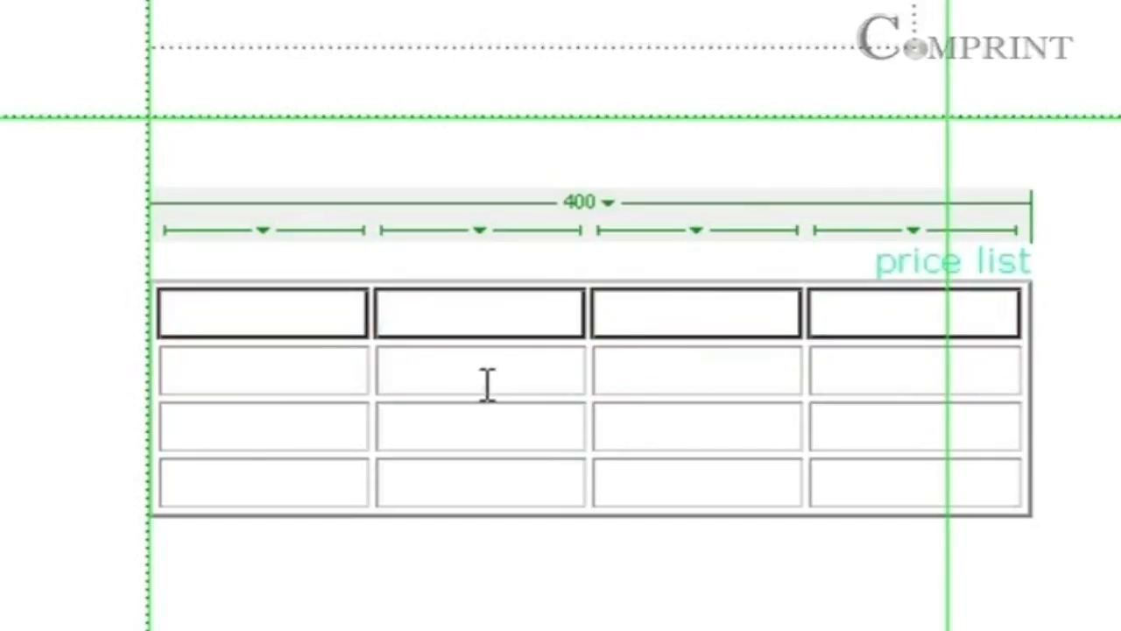
left_click(639, 426)
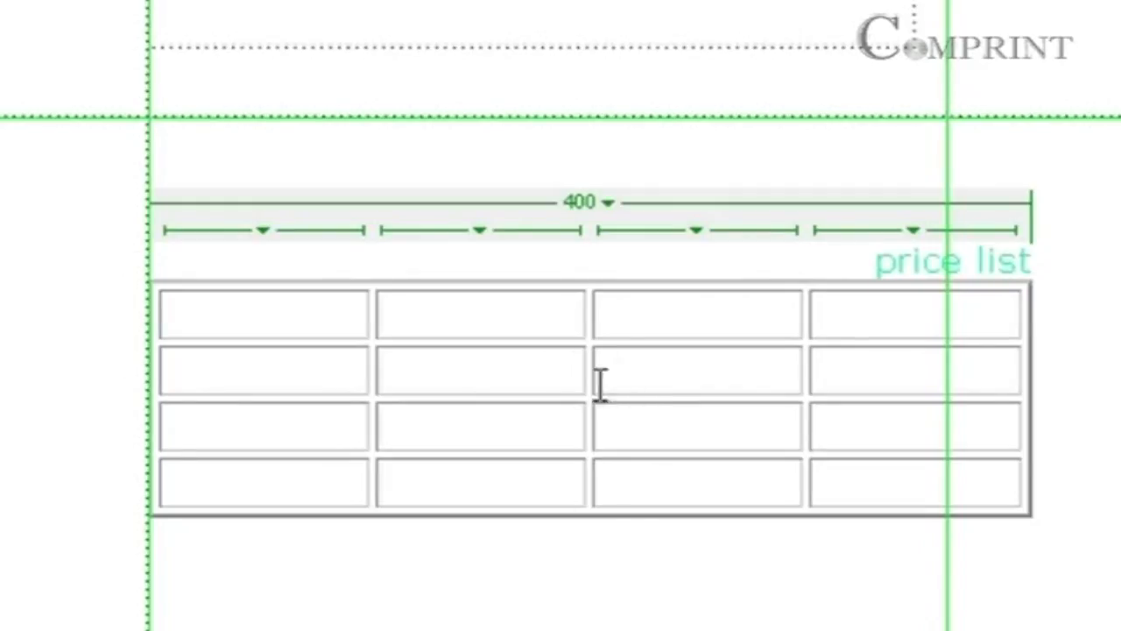
Select two non-adjacent cells, row 2 column 2 and row 3 column 3, then clear the selection.
key("ctrl")
left_click(534, 356, "ctrl")
key("ctrl")
left_click(682, 423, "ctrl")
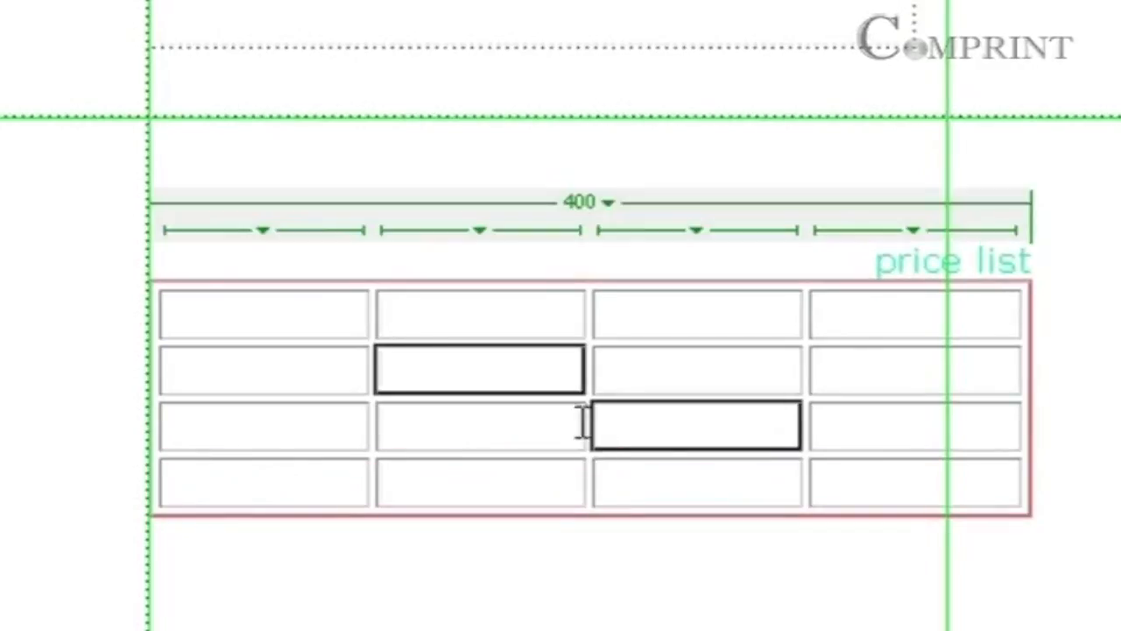
left_click(473, 407)
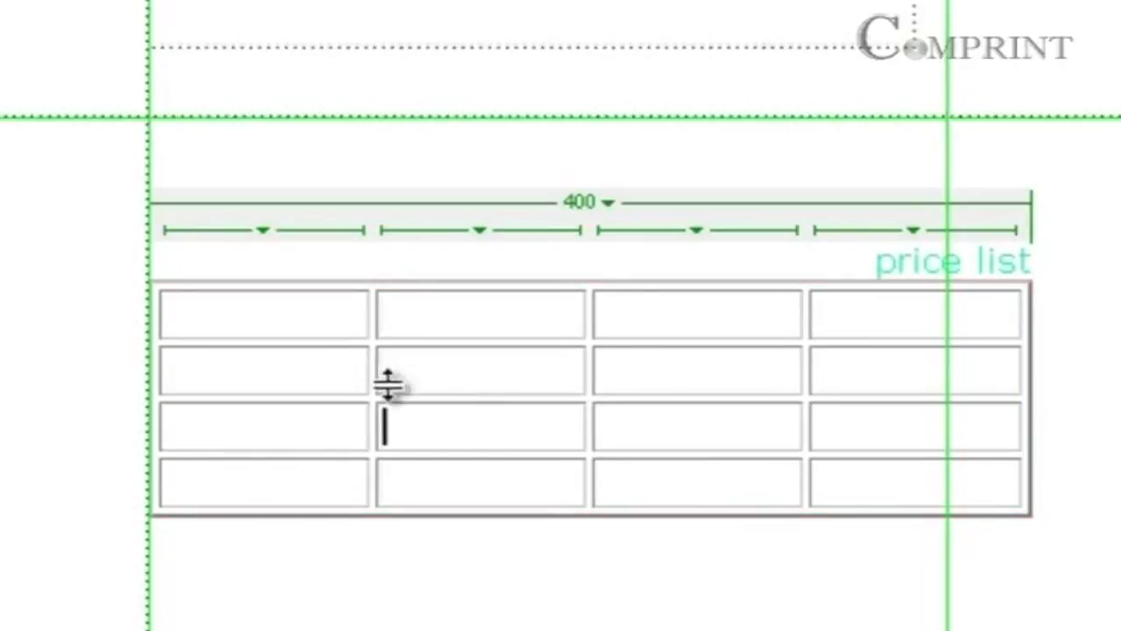
Narrow the table's first column to about 45 pixels and make its first row about twice as tall.
left_click_drag(371, 371, 274, 373)
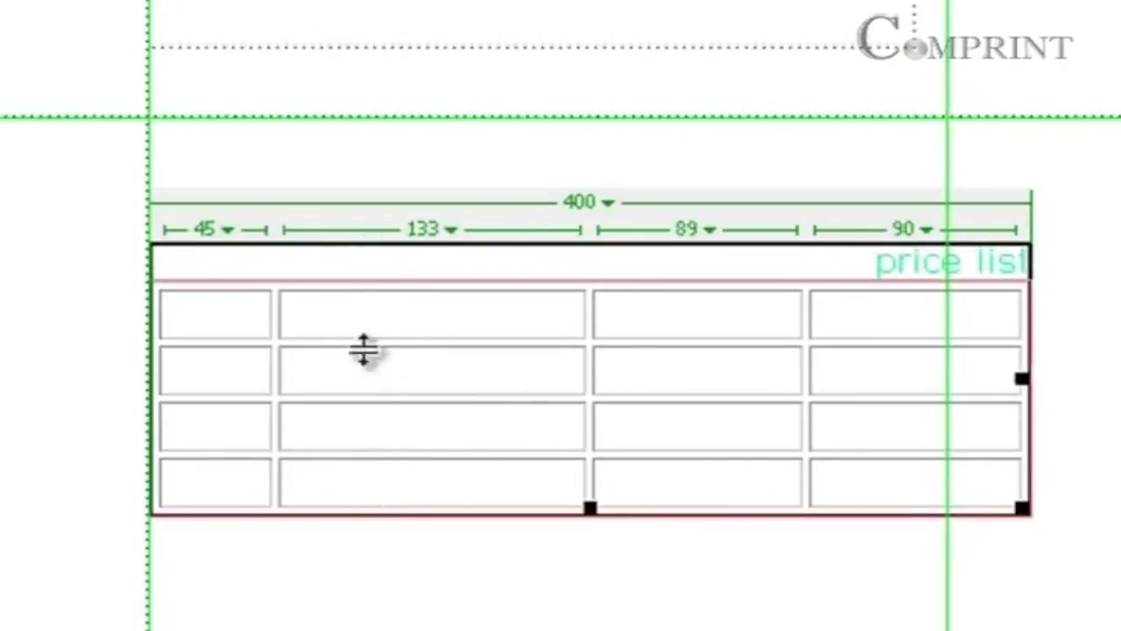
left_click_drag(394, 342, 391, 393)
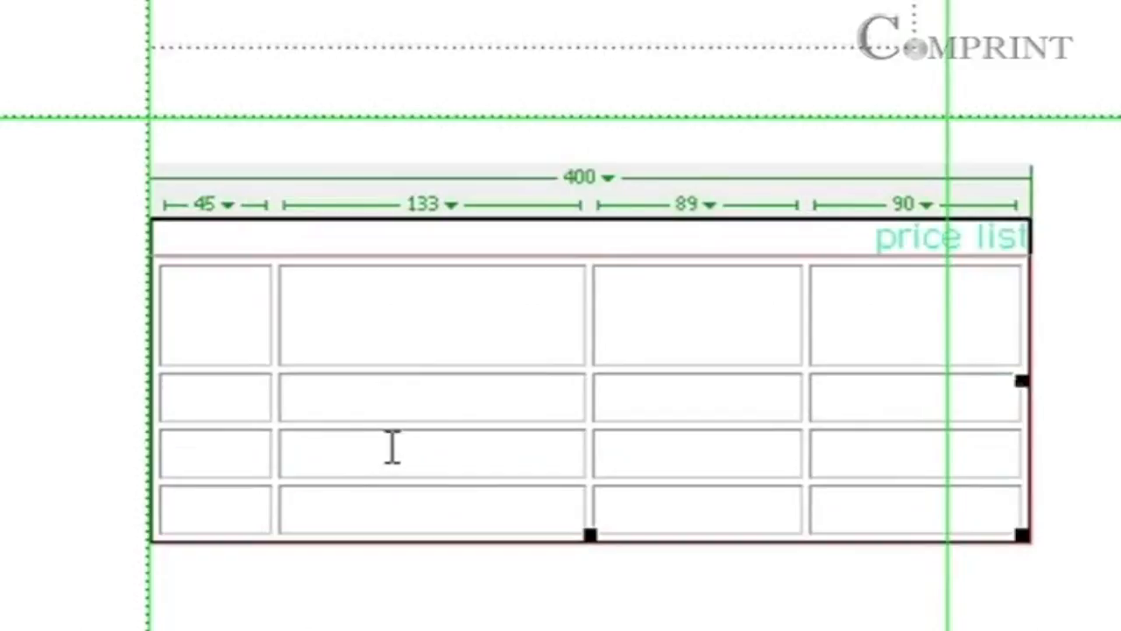
Make the table's second row about twice as tall and set the table's row count to 5.
left_click_drag(390, 432, 391, 465)
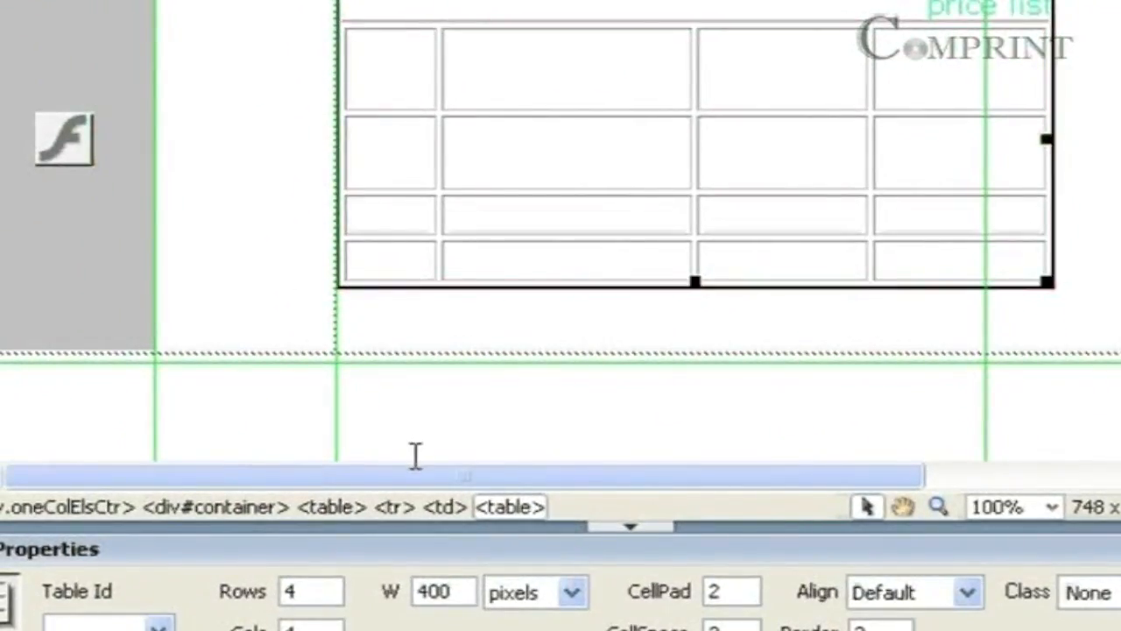
double_click(296, 593)
type("5")
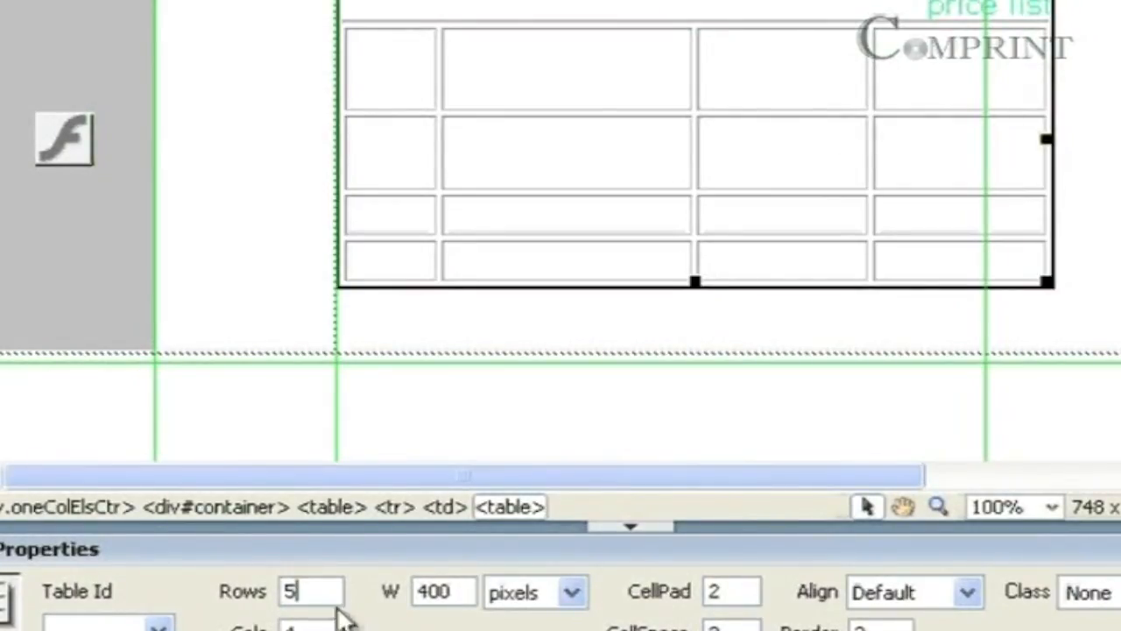
key("Return")
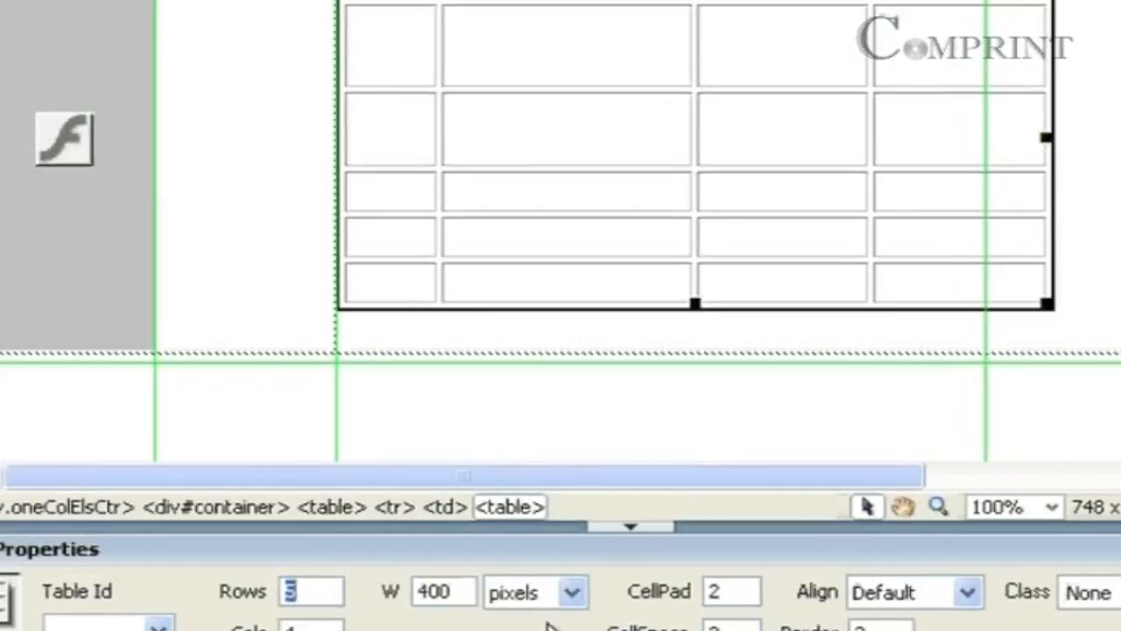
Set the table's cell spacing to 2 and keep its alignment at Default.
left_click(717, 626)
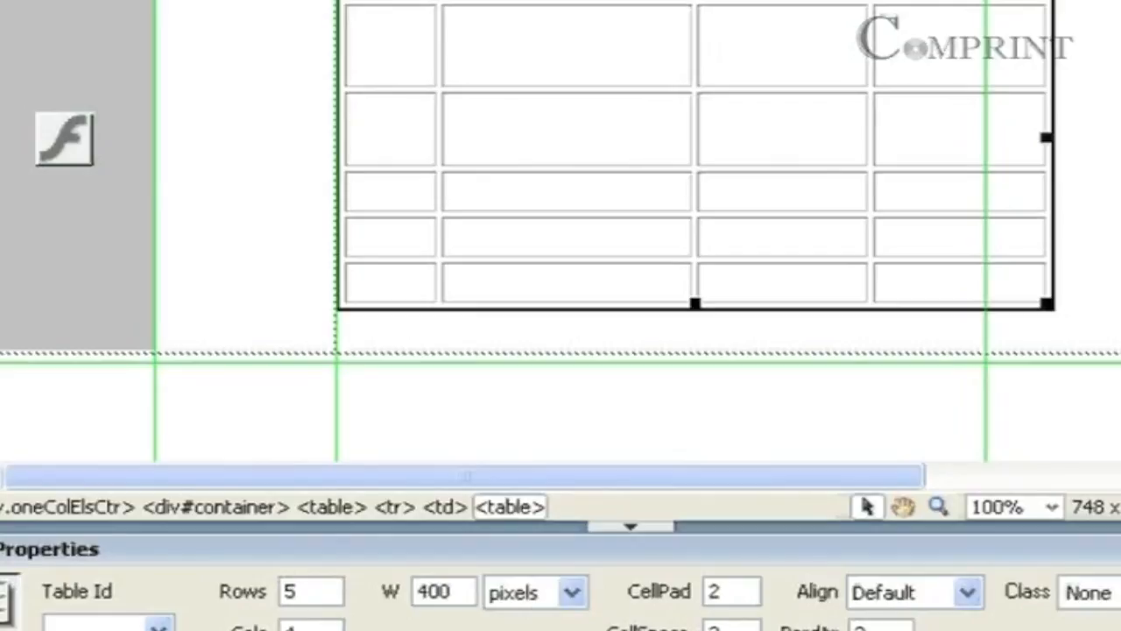
type("1")
key("Return")
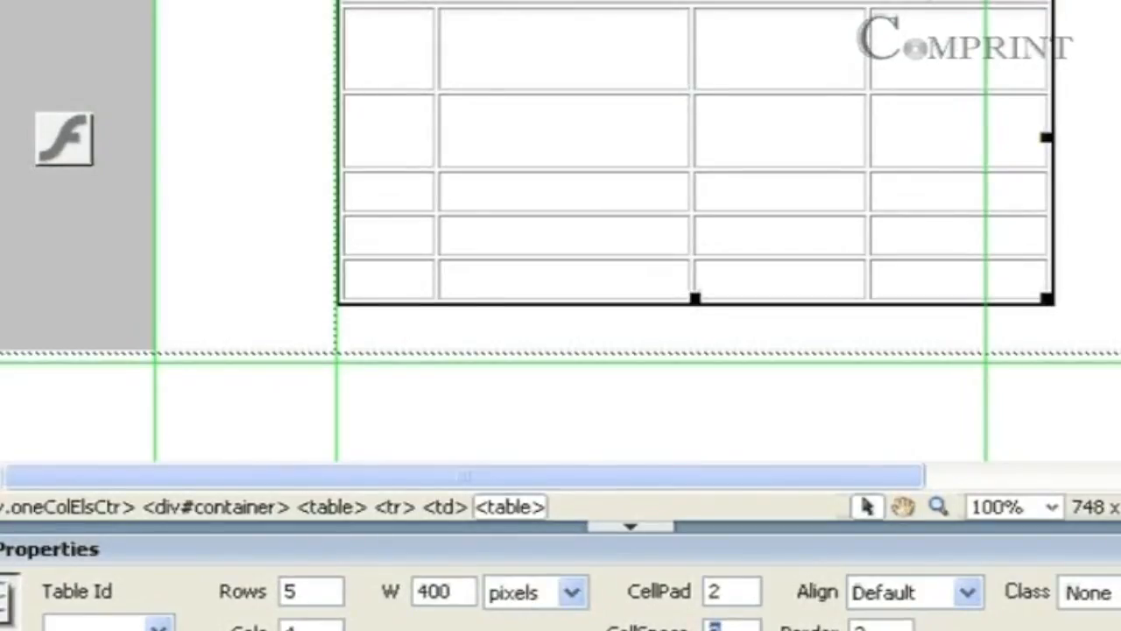
left_click(964, 602)
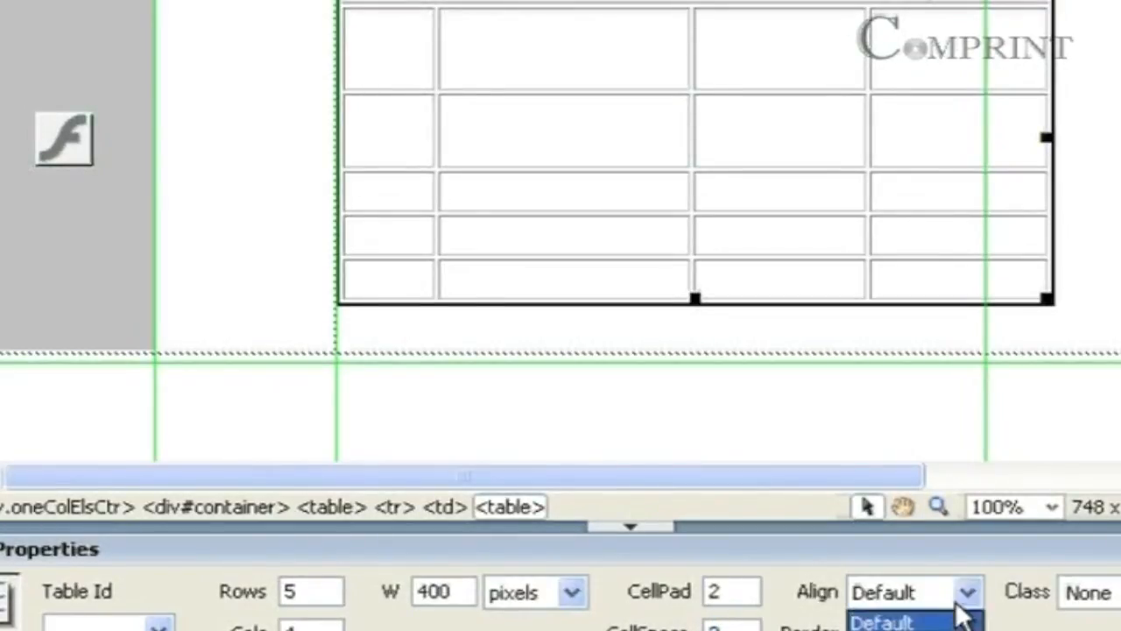
left_click(959, 615)
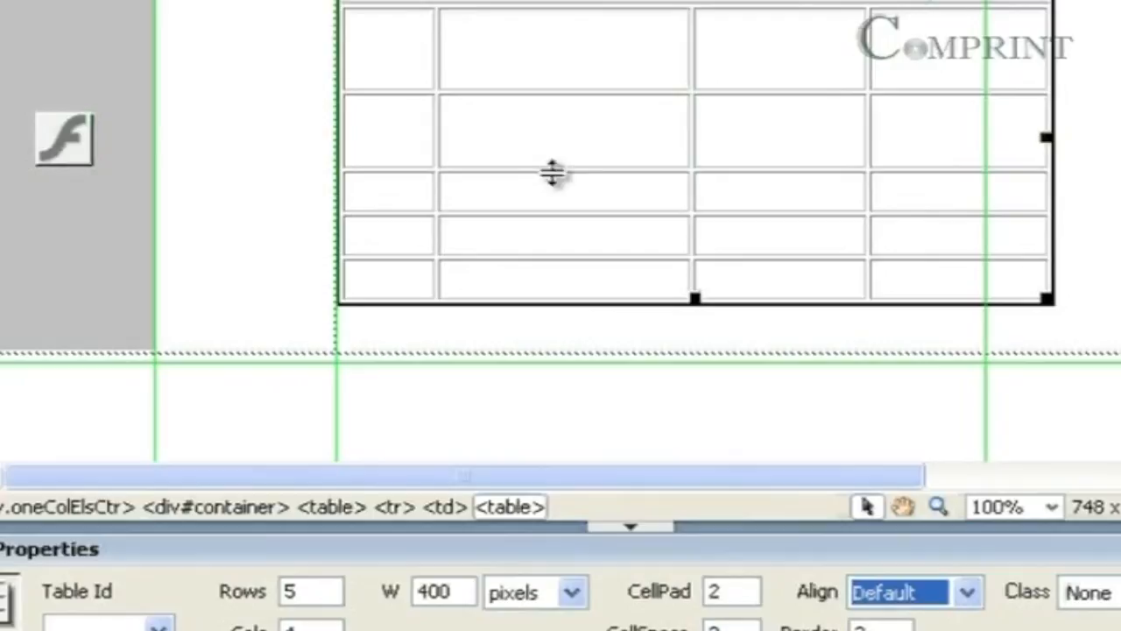
Enter "dfdf" in the cell at row 2, column 2 and apply the style10 class to the whole table.
left_click(543, 131)
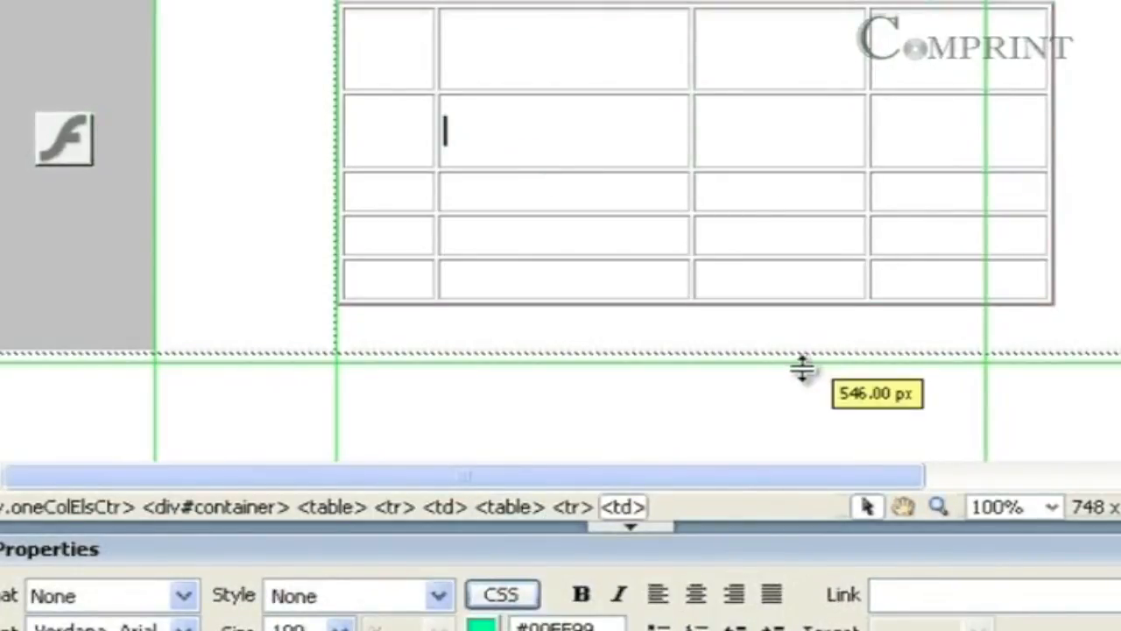
type("dfdf")
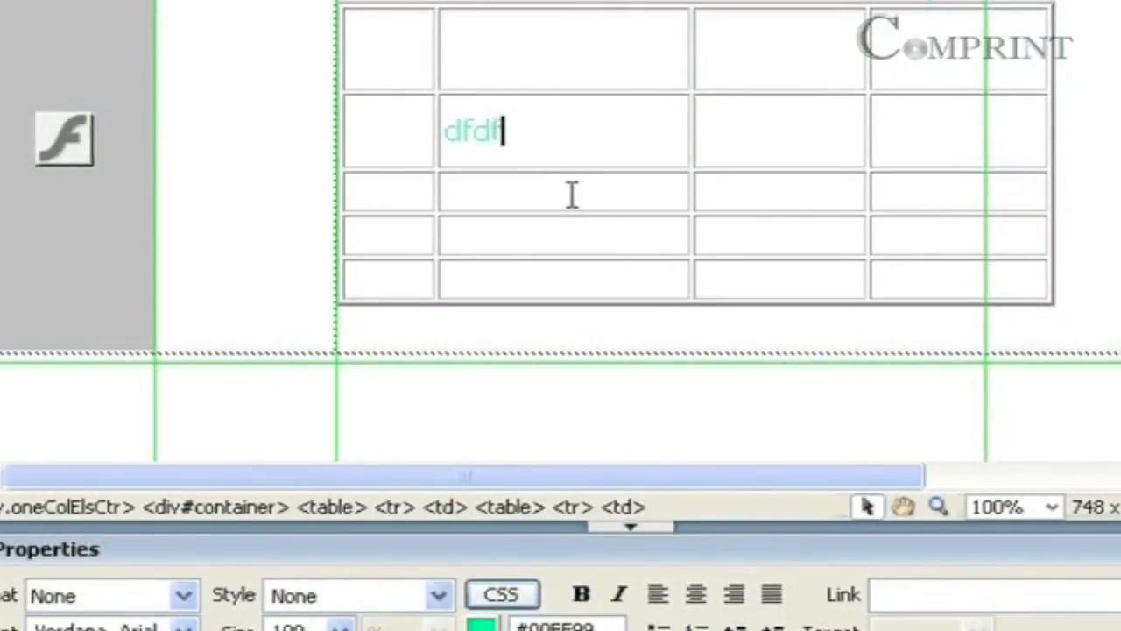
left_click(586, 303)
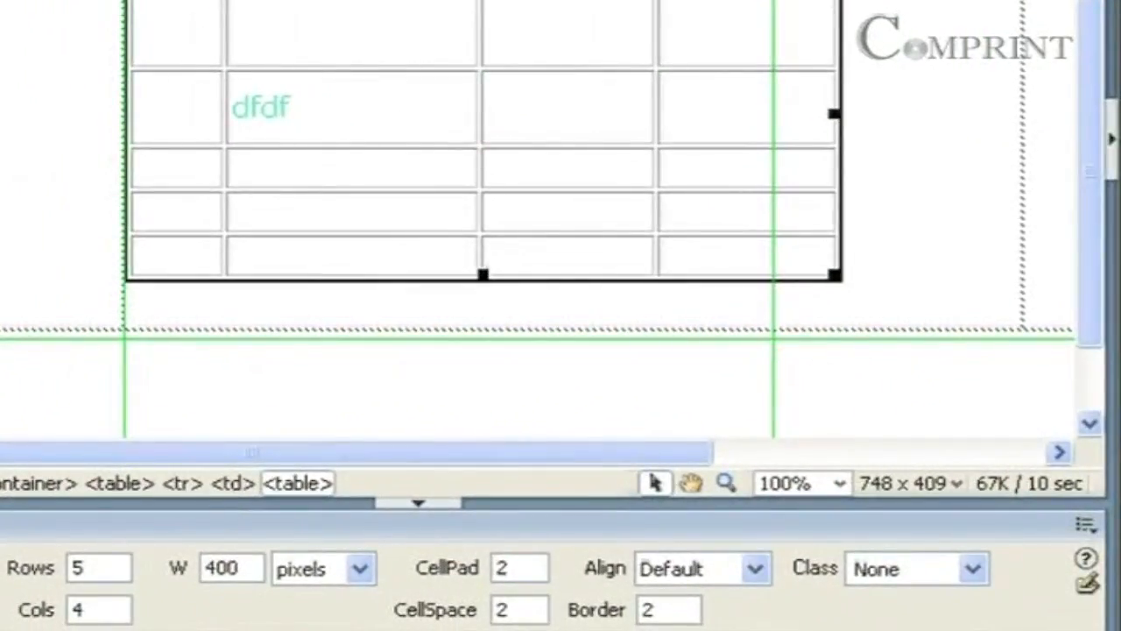
left_click(972, 567)
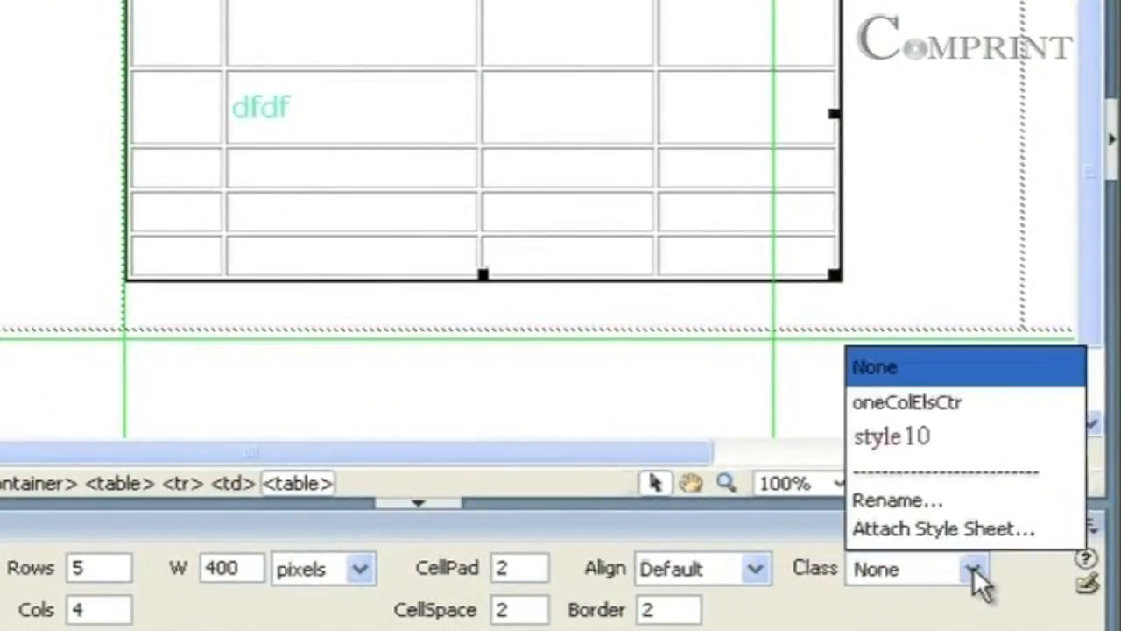
left_click(961, 448)
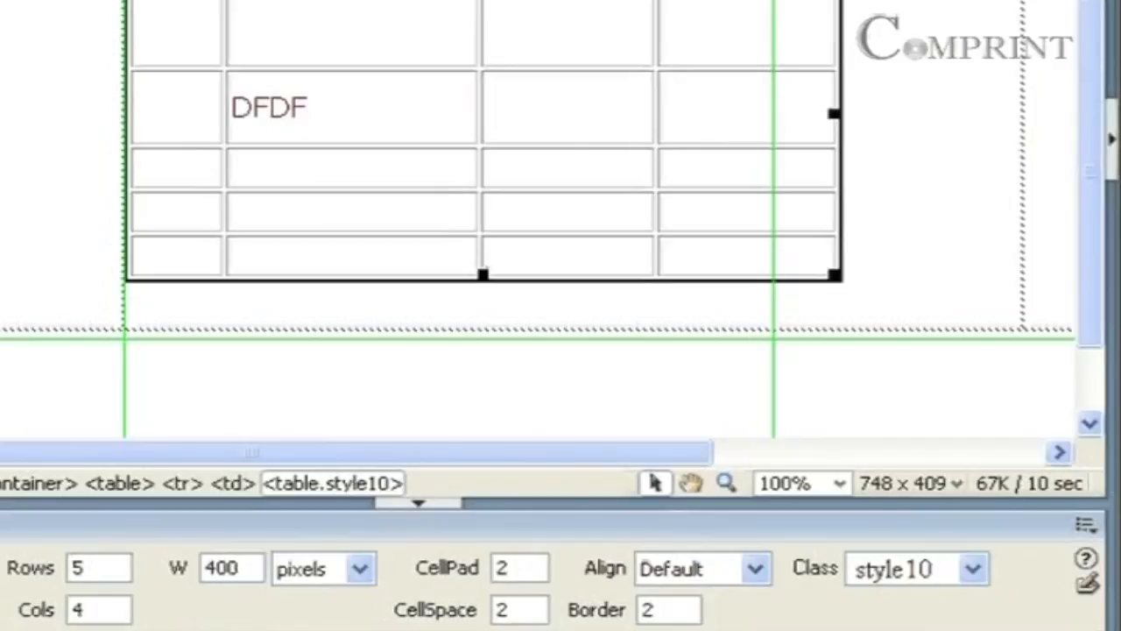
Set the image pixel park-1 from the custompaintbooth folder as the table's background.
left_click(720, 630)
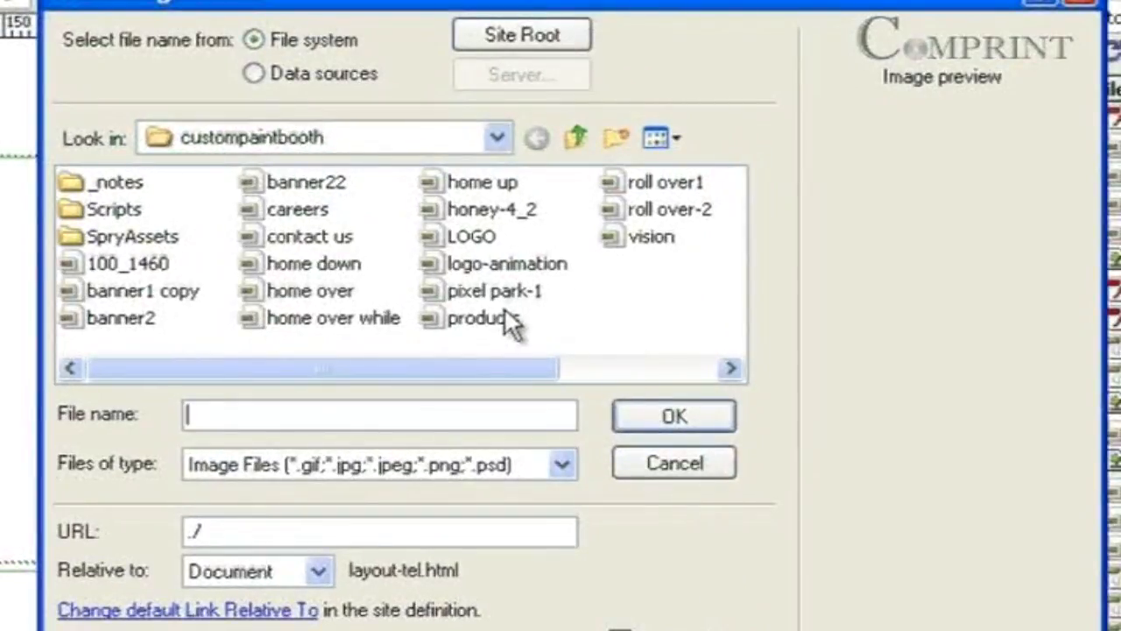
left_click(495, 291)
left_click(618, 415)
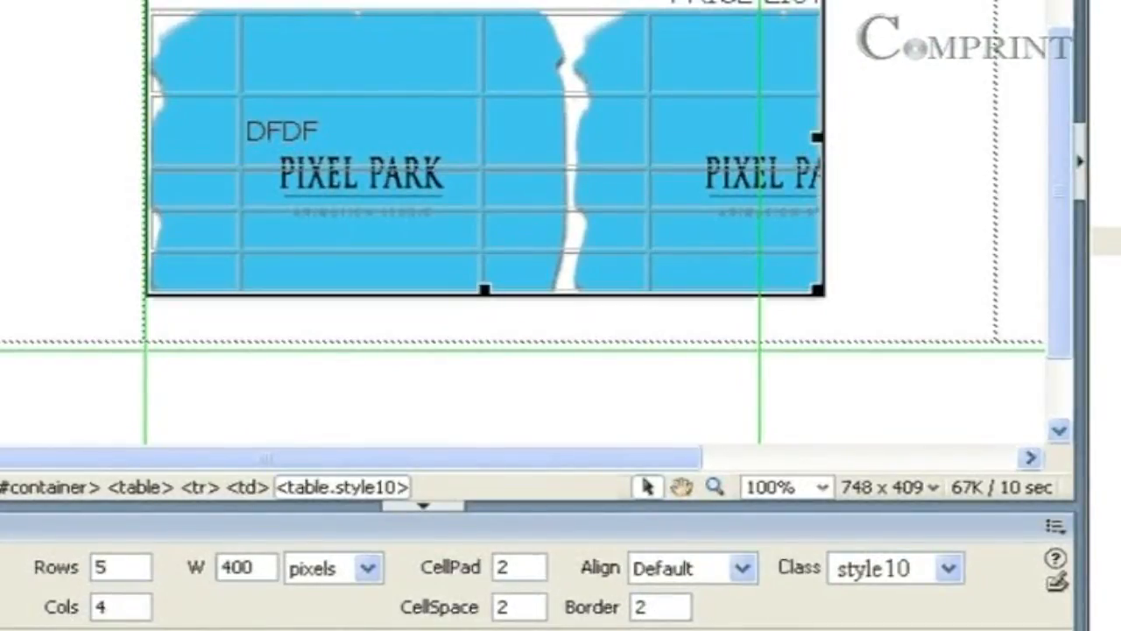
Give the table a dark orange background colour and a crimson border colour.
left_click(203, 628)
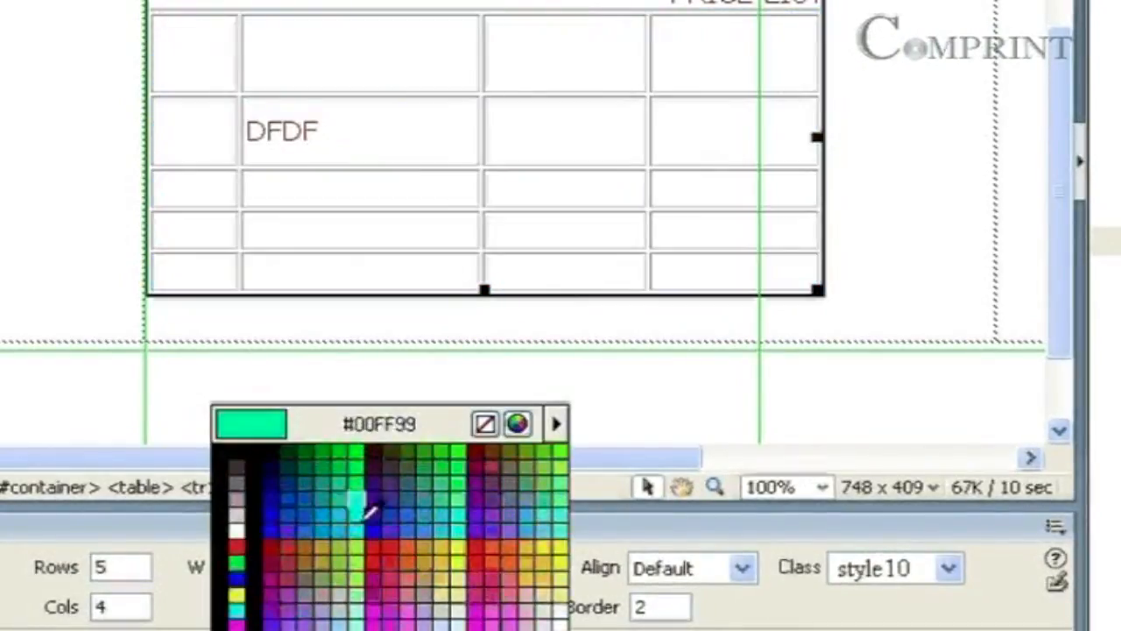
left_click(410, 547)
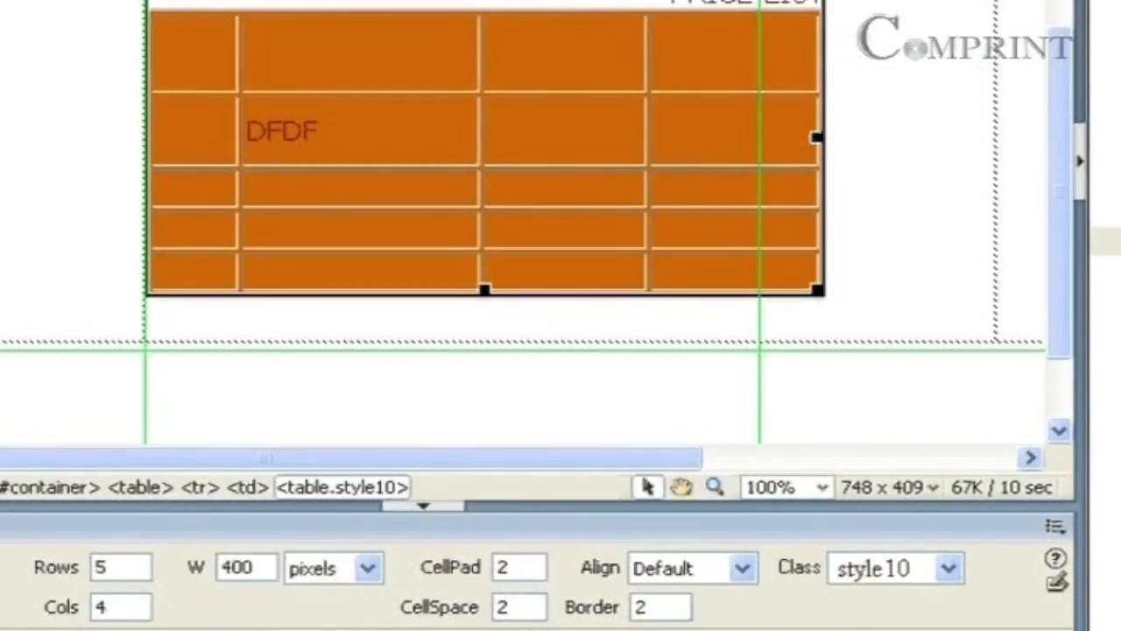
left_click(546, 582)
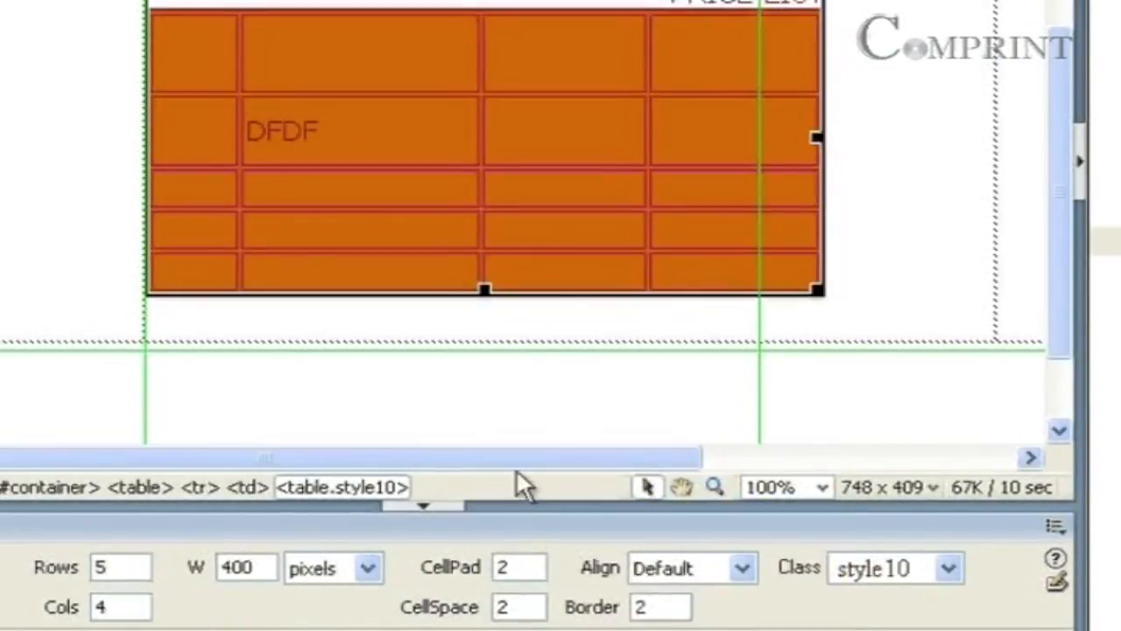